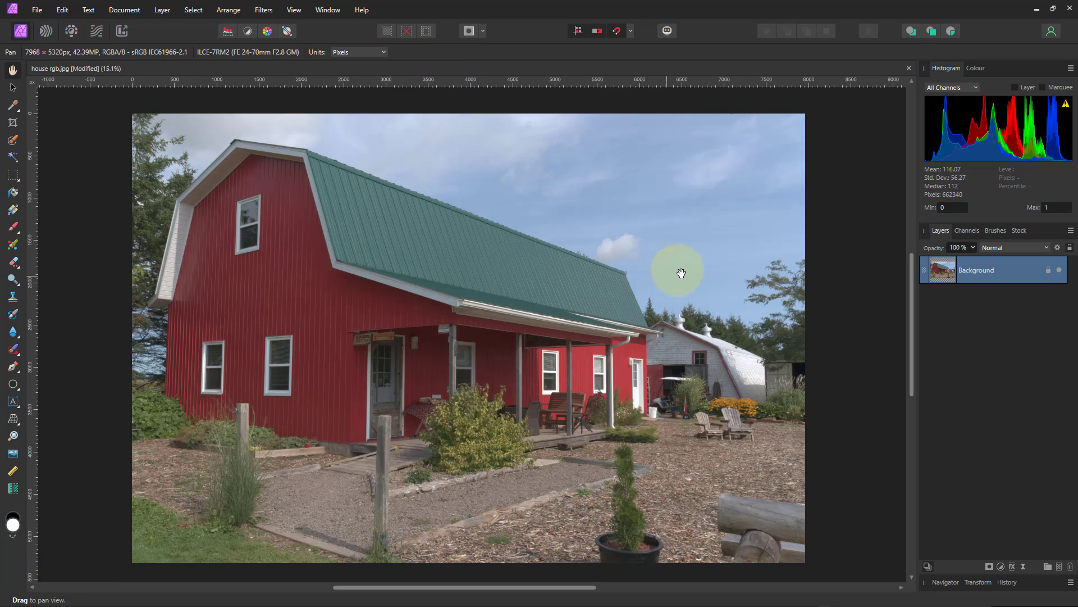
# Step: Add a Selective Colour adjustment layer above the Background and briefly check the Assistant settings
pyautogui.click(1002, 567)
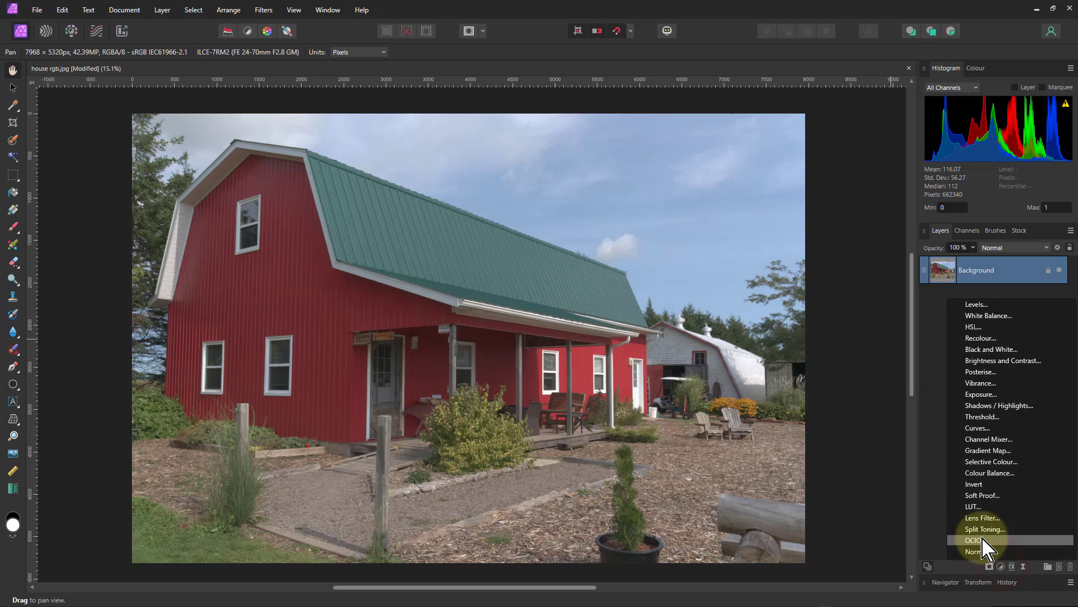
pyautogui.click(990, 461)
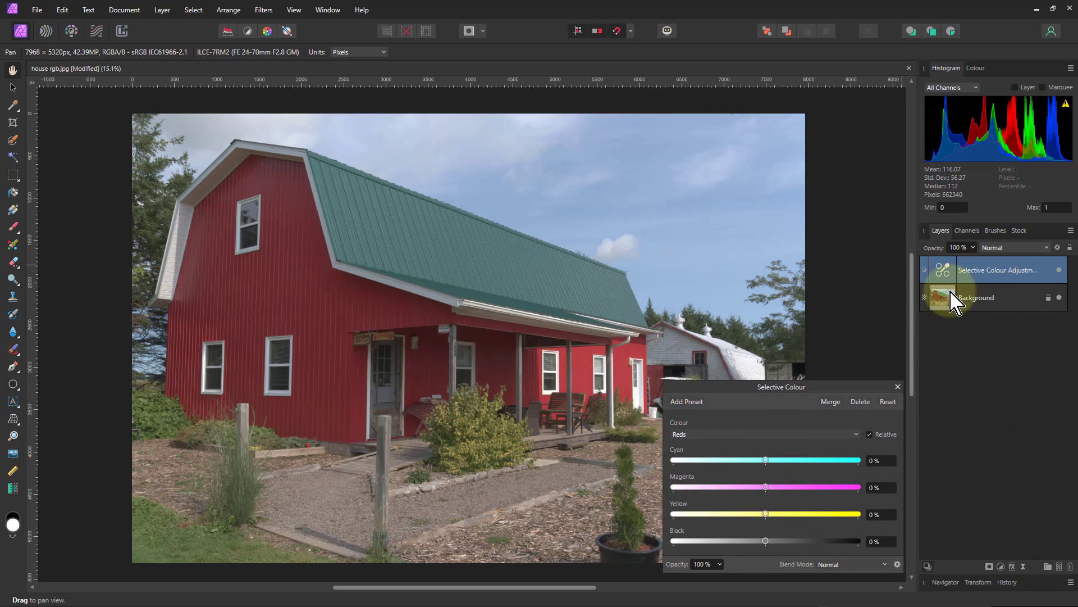
pyautogui.click(667, 31)
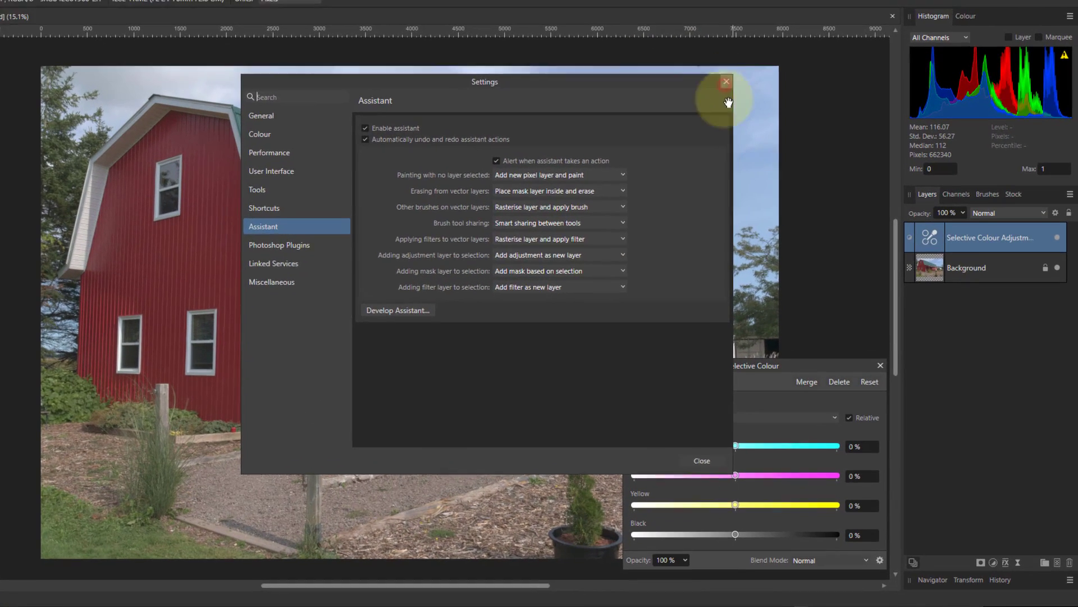
pyautogui.click(758, 127)
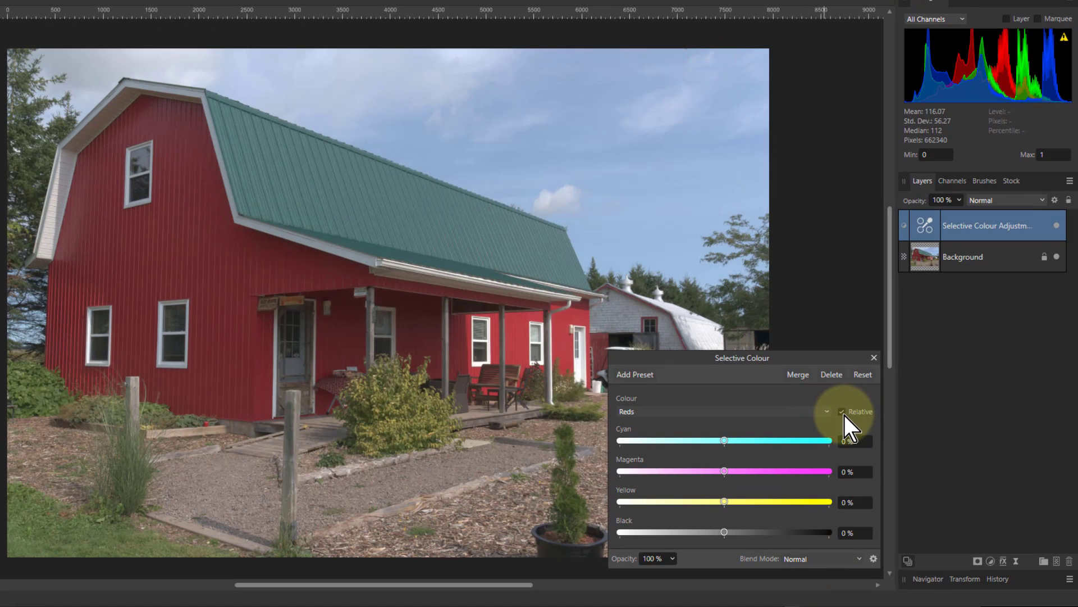
# Step: Switch Selective Colour to absolute mode and set Black to -100% for Reds, Yellows and Greens
pyautogui.click(843, 414)
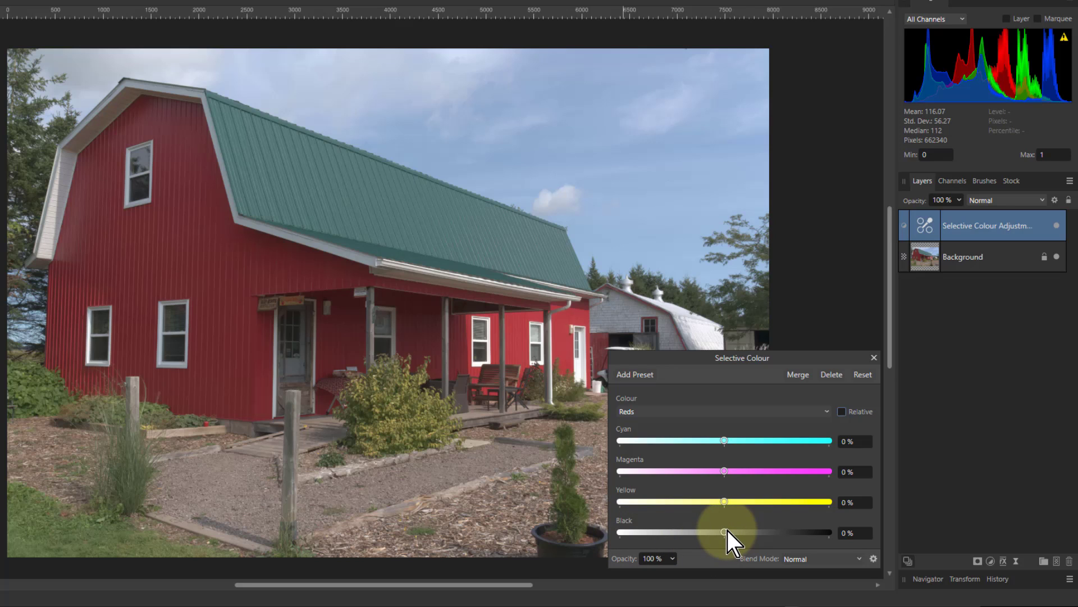
pyautogui.moveTo(726, 530); pyautogui.dragTo(570, 530)
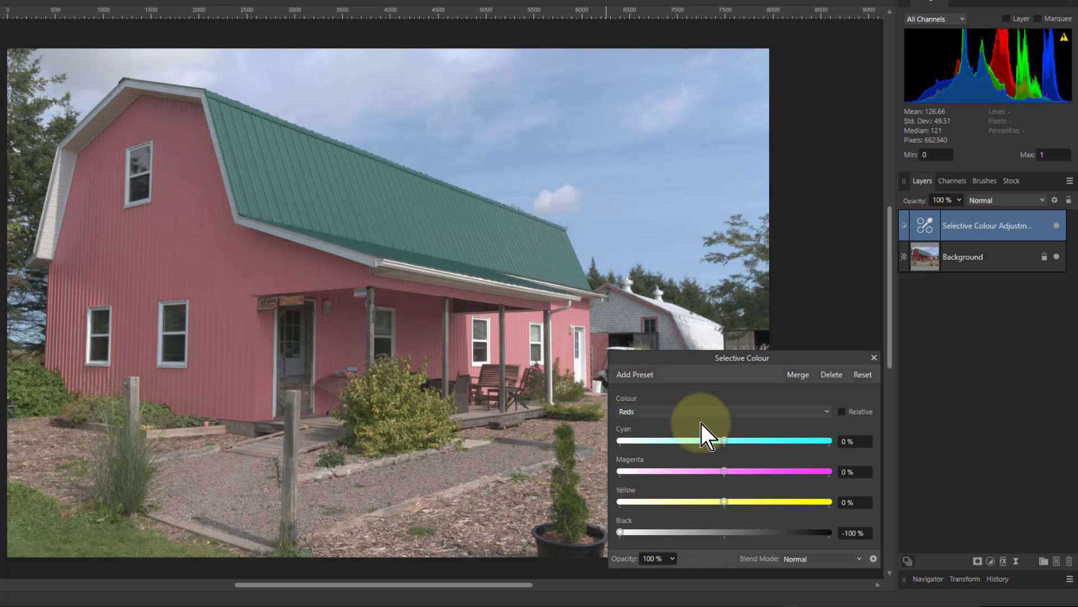
pyautogui.click(680, 410)
pyautogui.click(630, 441)
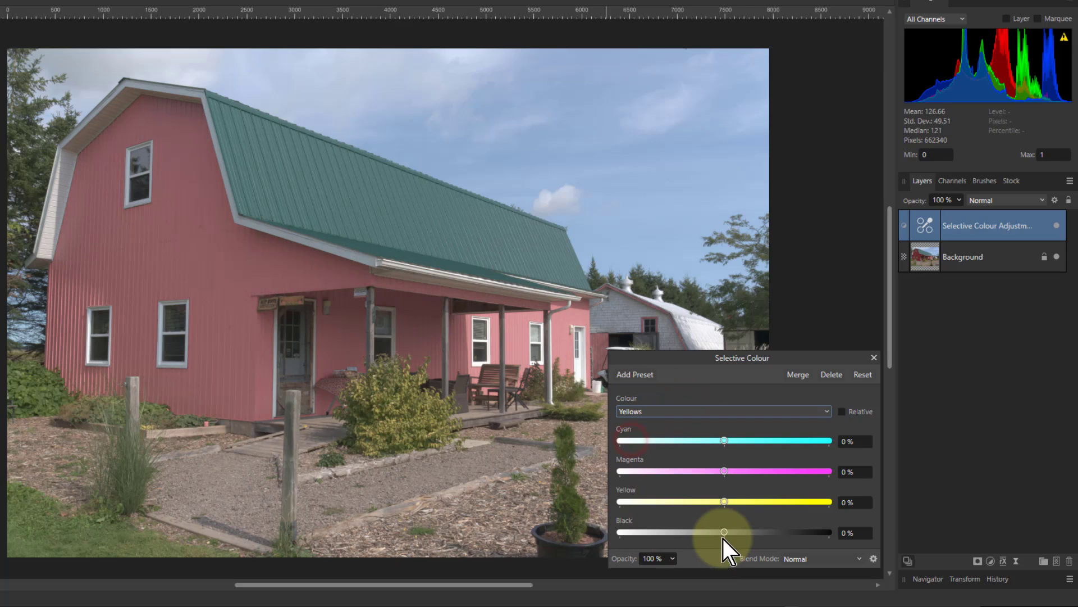
pyautogui.moveTo(723, 530); pyautogui.dragTo(584, 532)
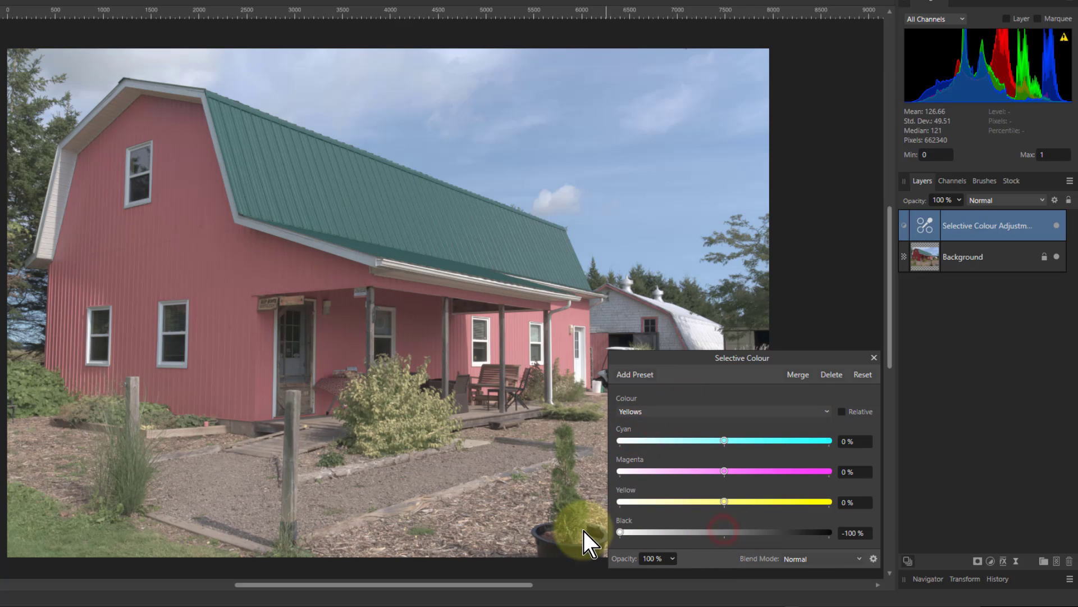
pyautogui.click(664, 414)
pyautogui.click(650, 455)
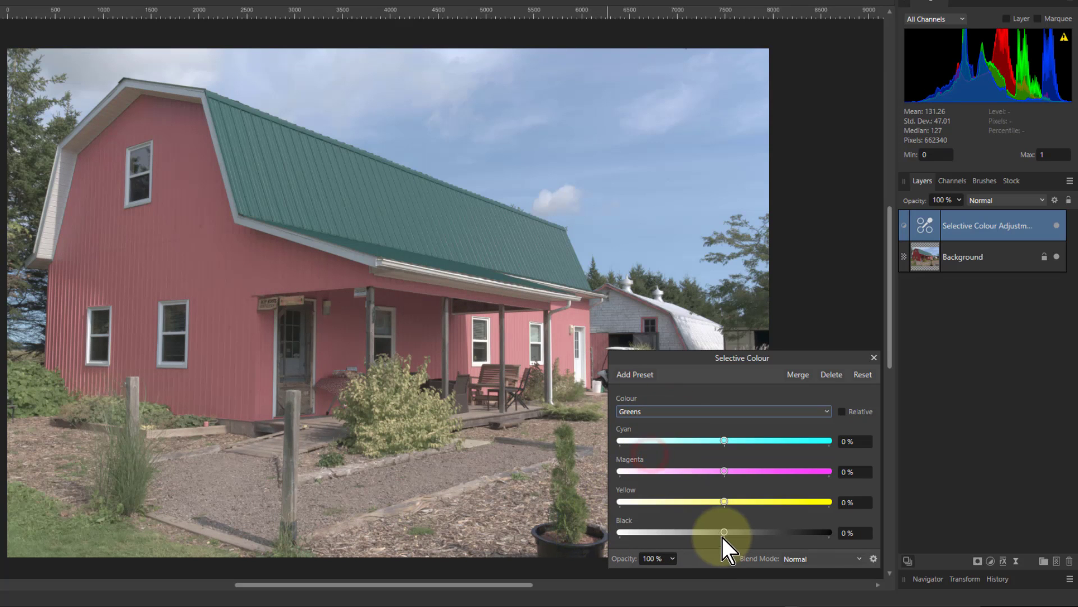
pyautogui.moveTo(724, 533); pyautogui.dragTo(593, 539)
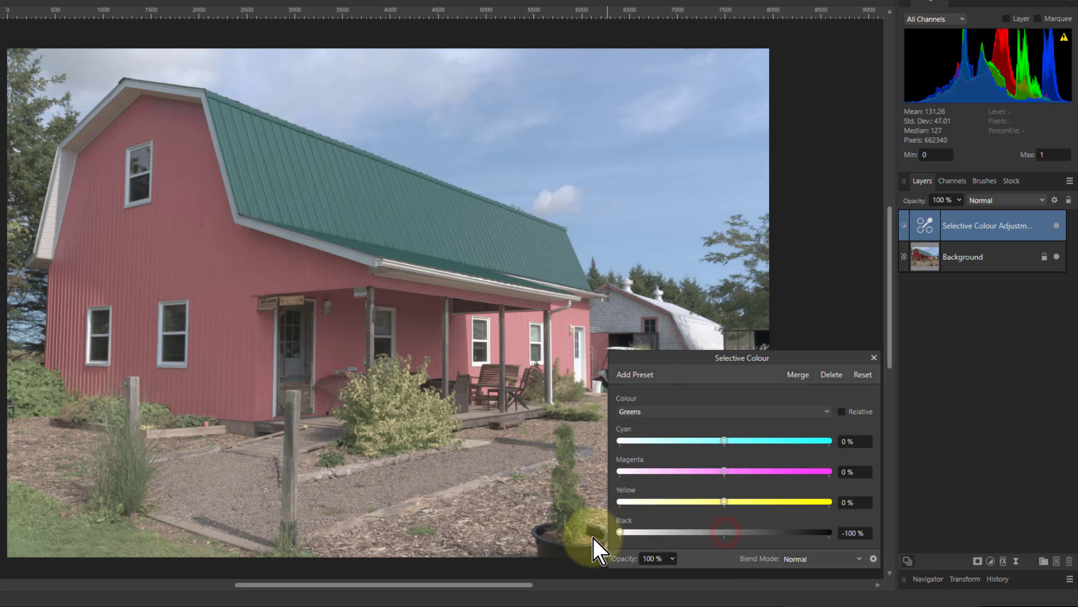
# Step: Set Black to -100% for the Cyans, Blues and Magentas ranges
pyautogui.click(667, 410)
pyautogui.click(679, 469)
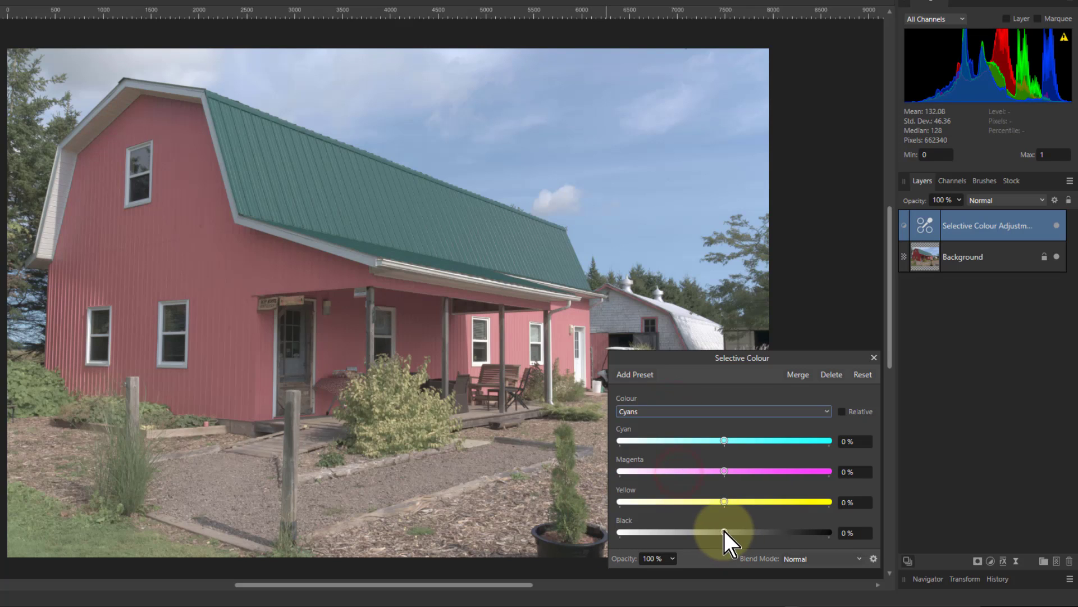
pyautogui.moveTo(724, 531); pyautogui.dragTo(570, 516)
pyautogui.click(664, 412)
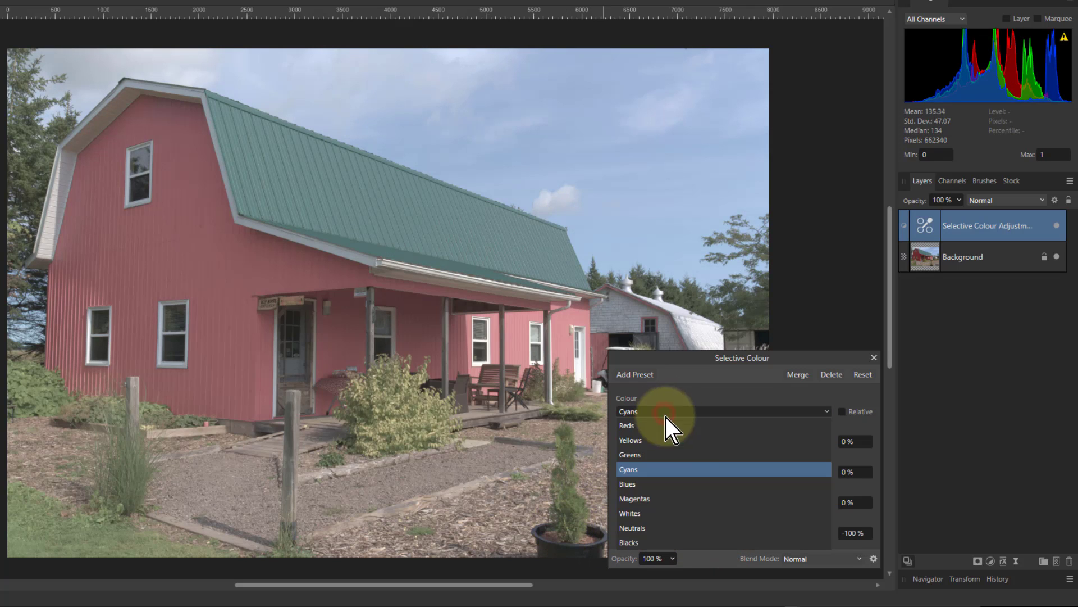
pyautogui.click(689, 482)
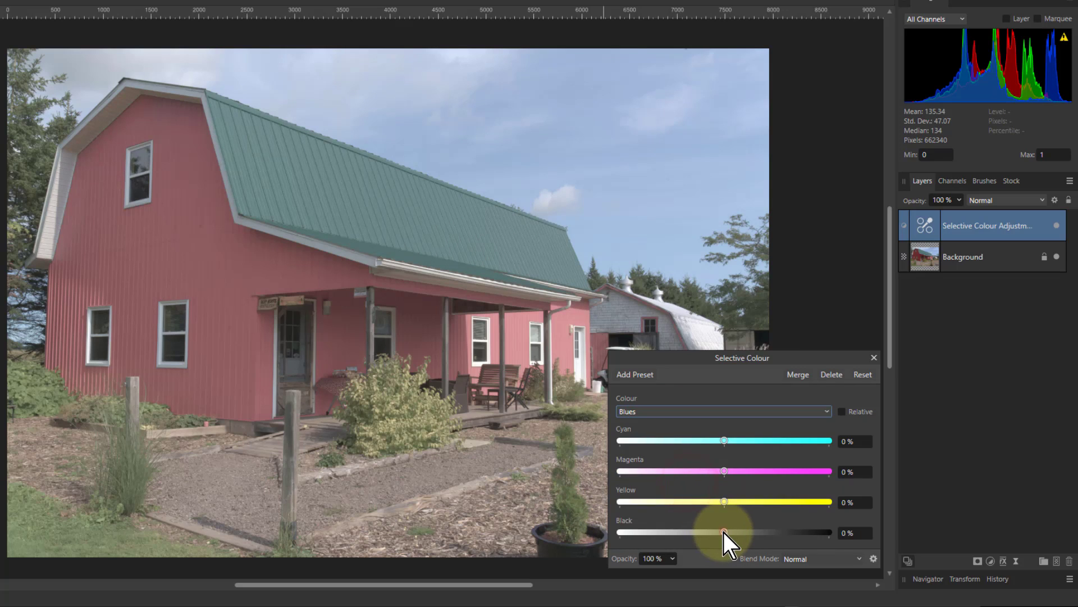
pyautogui.moveTo(724, 533); pyautogui.dragTo(581, 533)
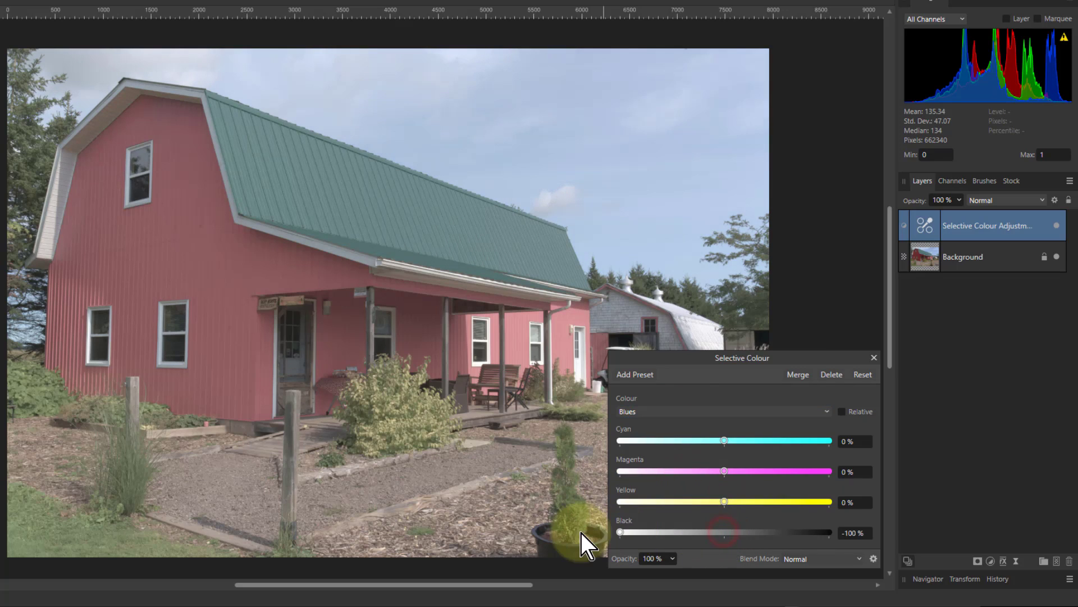
pyautogui.click(694, 412)
pyautogui.click(685, 500)
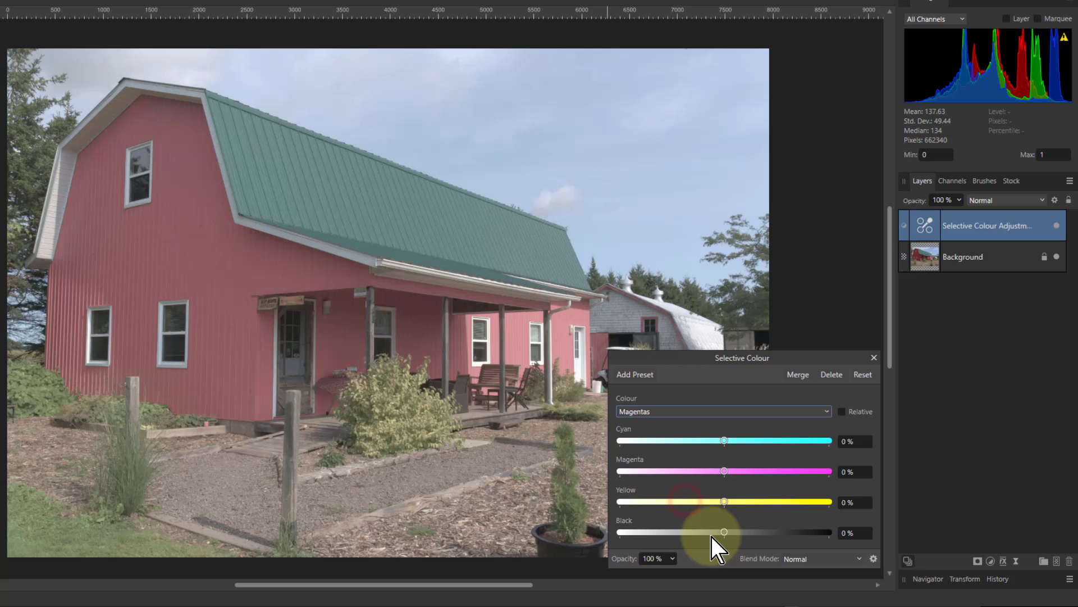
pyautogui.moveTo(725, 533); pyautogui.dragTo(582, 531)
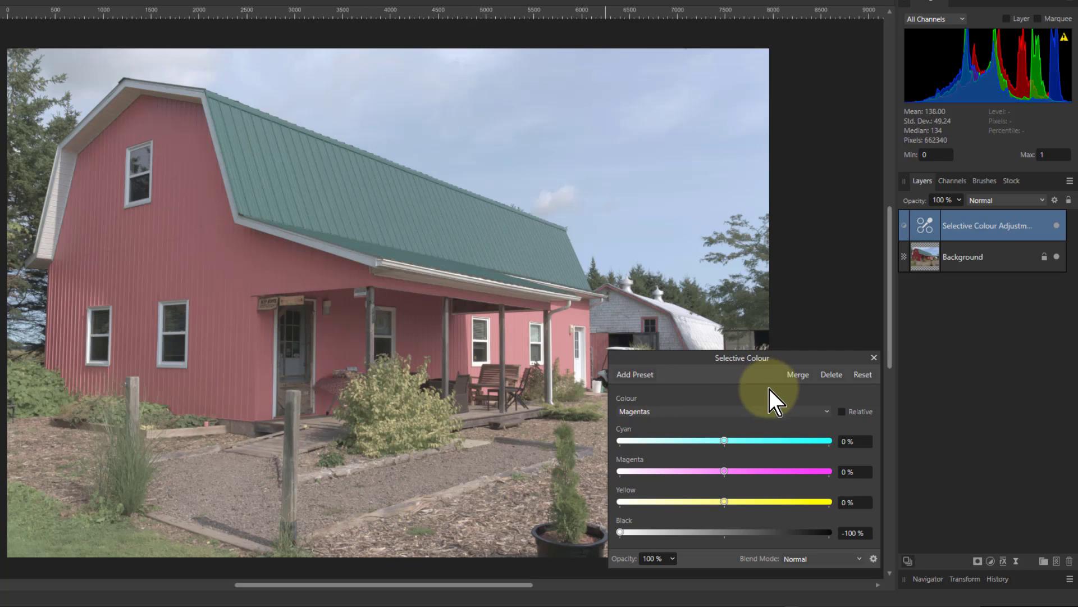
# Step: Set Black to 100% for the Whites, Neutrals and Blacks colour ranges
pyautogui.click(736, 412)
pyautogui.click(665, 514)
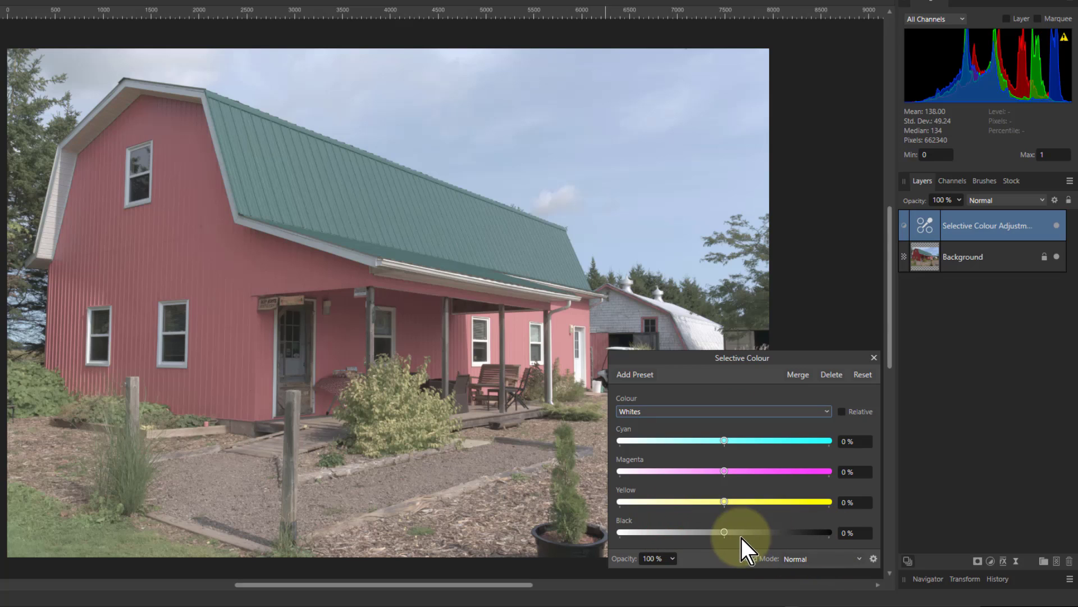
pyautogui.moveTo(727, 532); pyautogui.dragTo(877, 531)
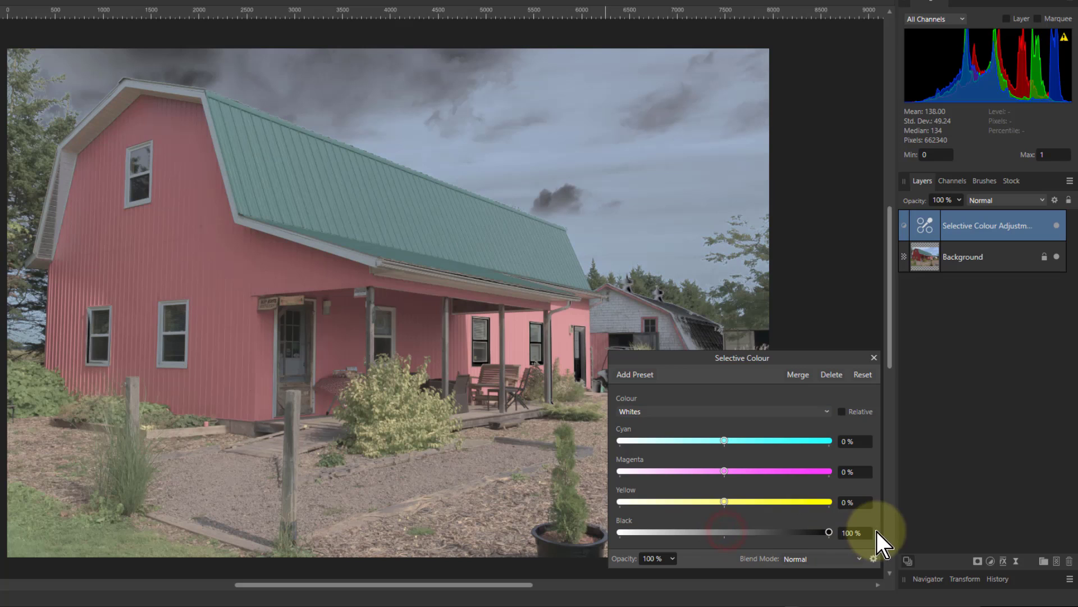
pyautogui.click(737, 413)
pyautogui.click(687, 528)
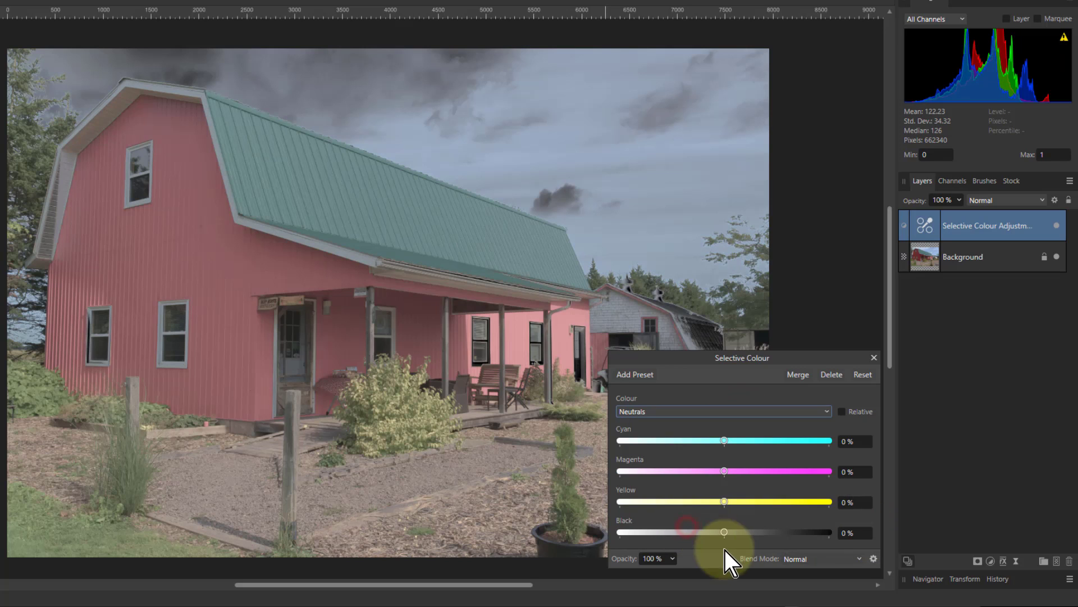
pyautogui.moveTo(726, 533); pyautogui.dragTo(883, 530)
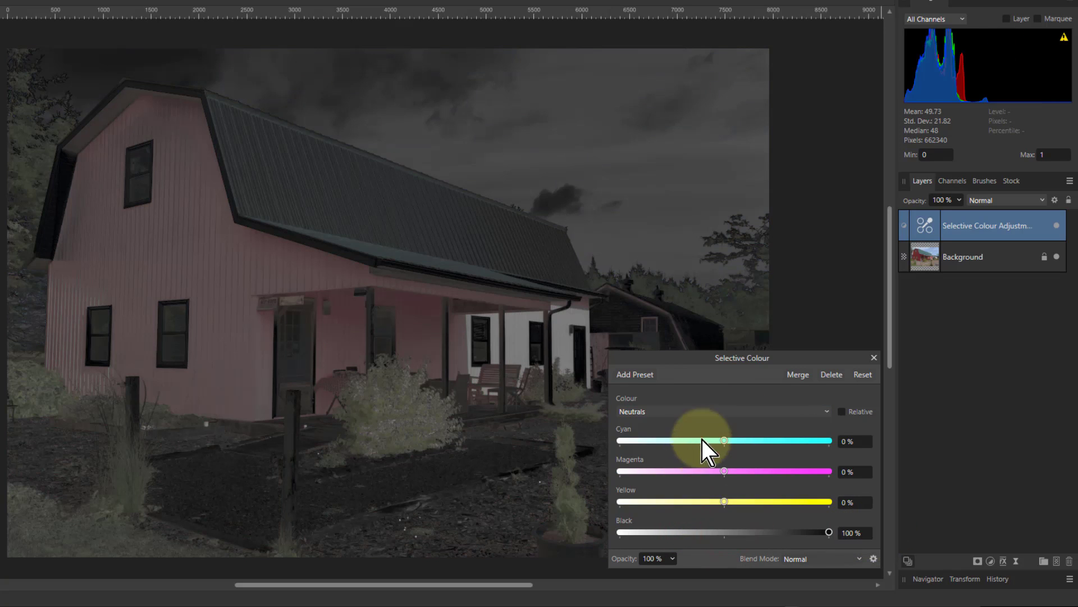
pyautogui.click(705, 412)
pyautogui.click(658, 543)
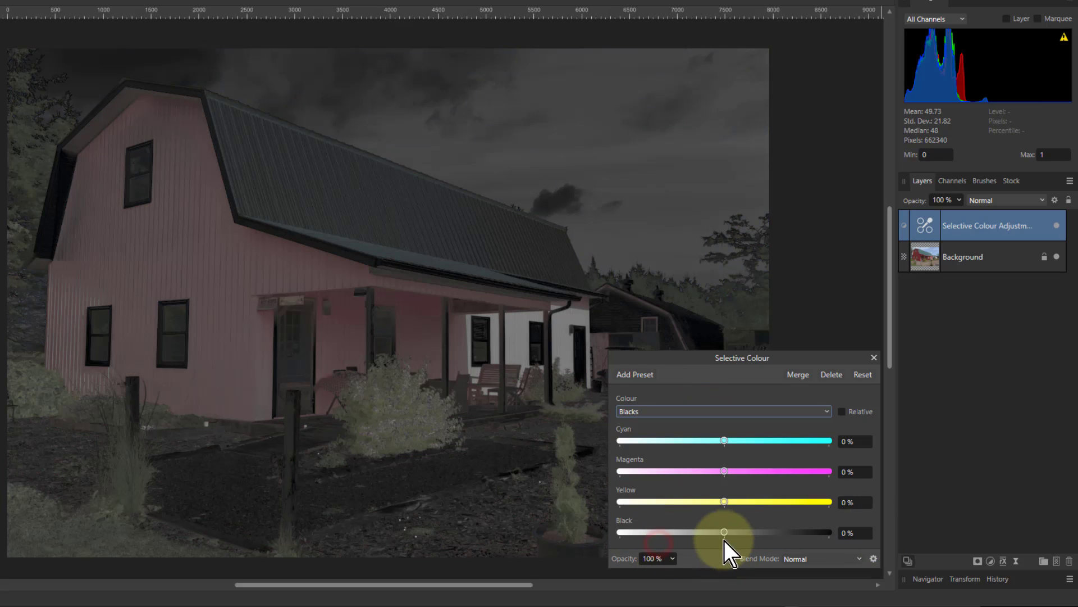
pyautogui.moveTo(723, 530); pyautogui.dragTo(830, 531)
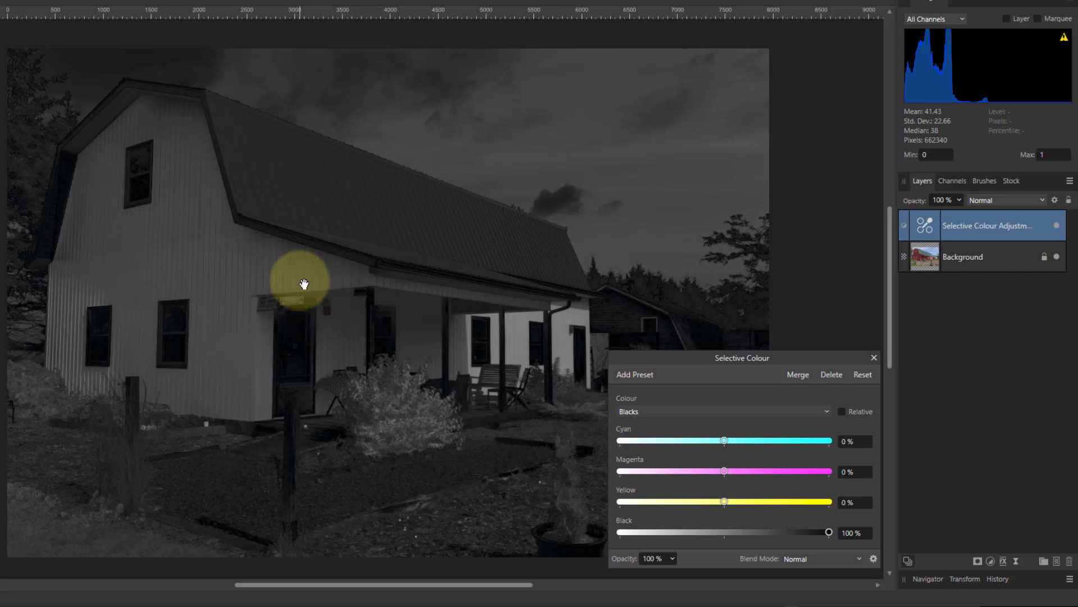
pyautogui.click(1059, 226)
pyautogui.click(1058, 226)
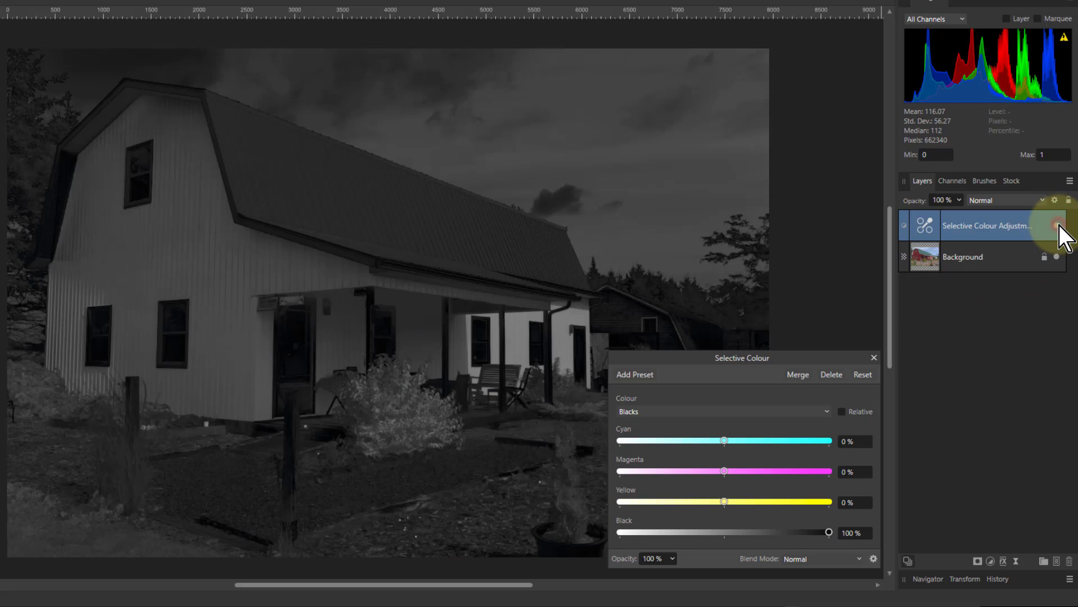
pyautogui.click(1058, 227)
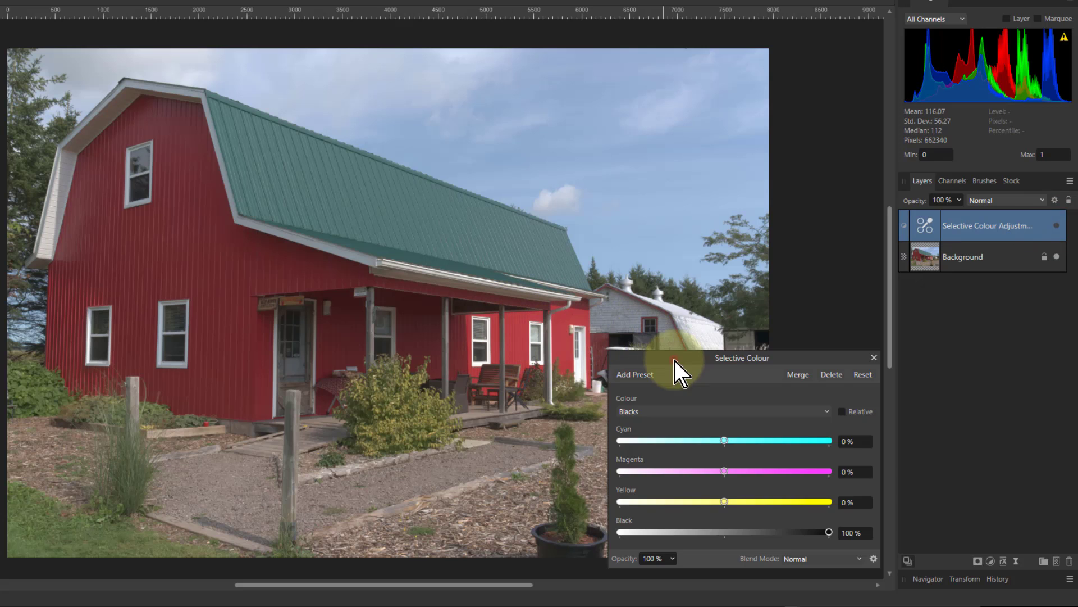
pyautogui.moveTo(675, 361); pyautogui.dragTo(801, 347)
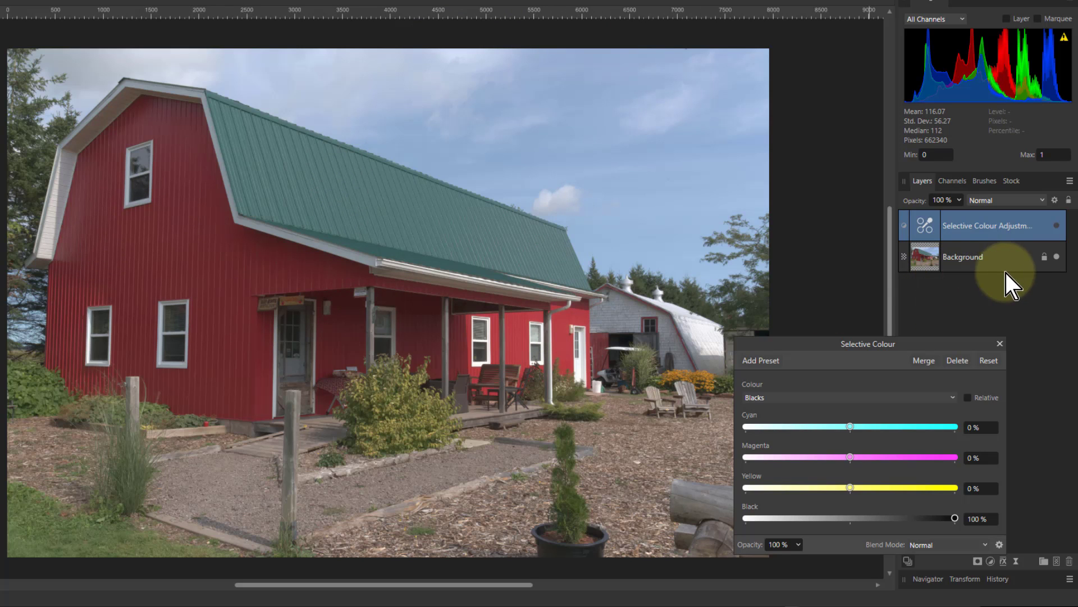
pyautogui.keyDown('alt'); pyautogui.click(1057, 225); pyautogui.keyUp('alt')
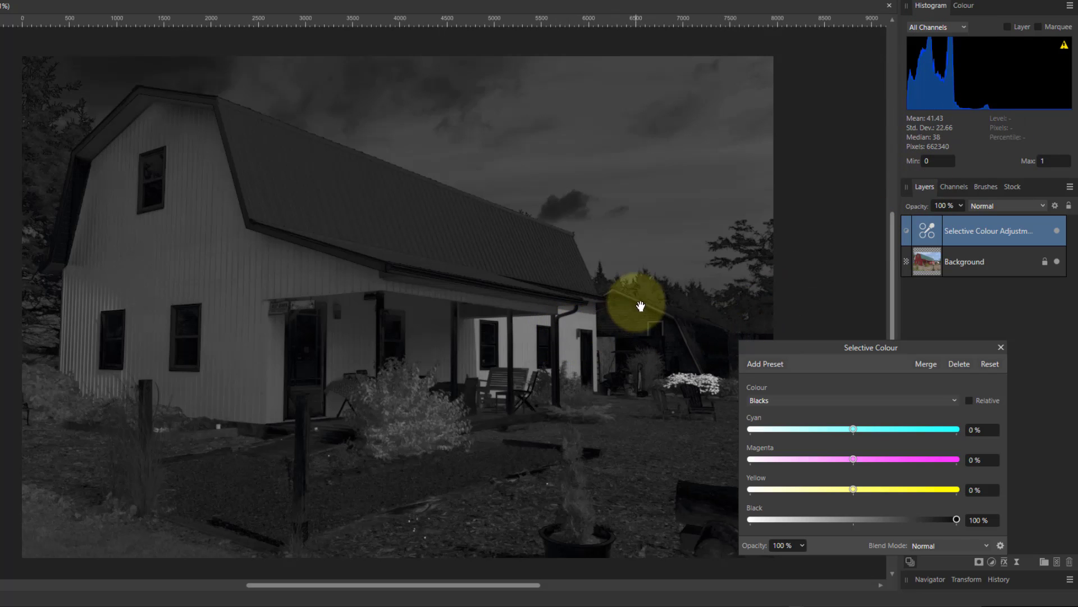
# Step: Show the Colour panel and sample grey values, such as R:119 G:119 B:119, near the porch
pyautogui.click(955, 7)
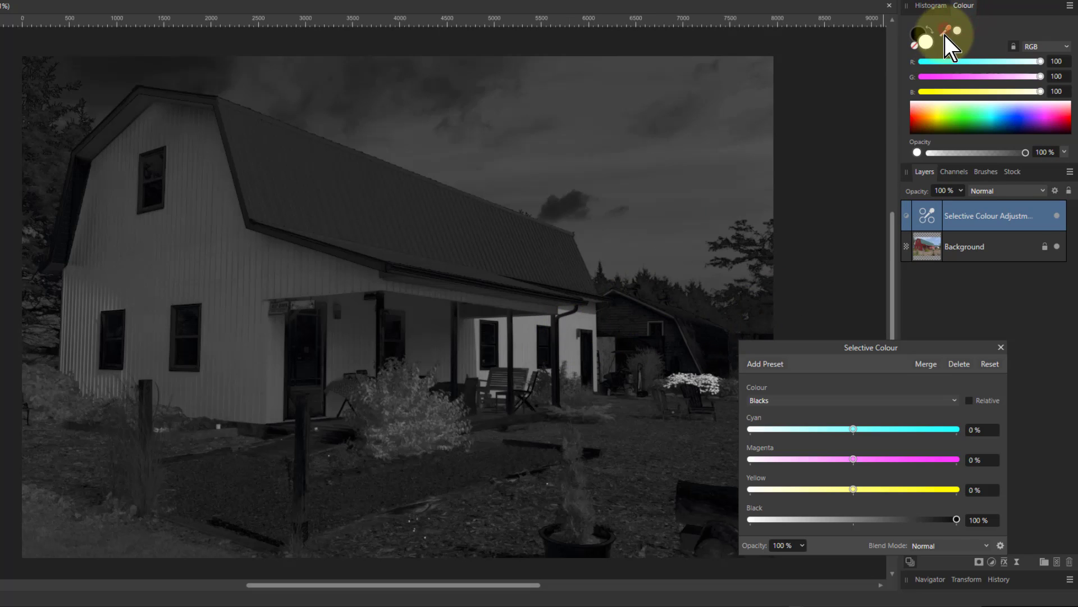
pyautogui.moveTo(945, 36); pyautogui.dragTo(576, 330)
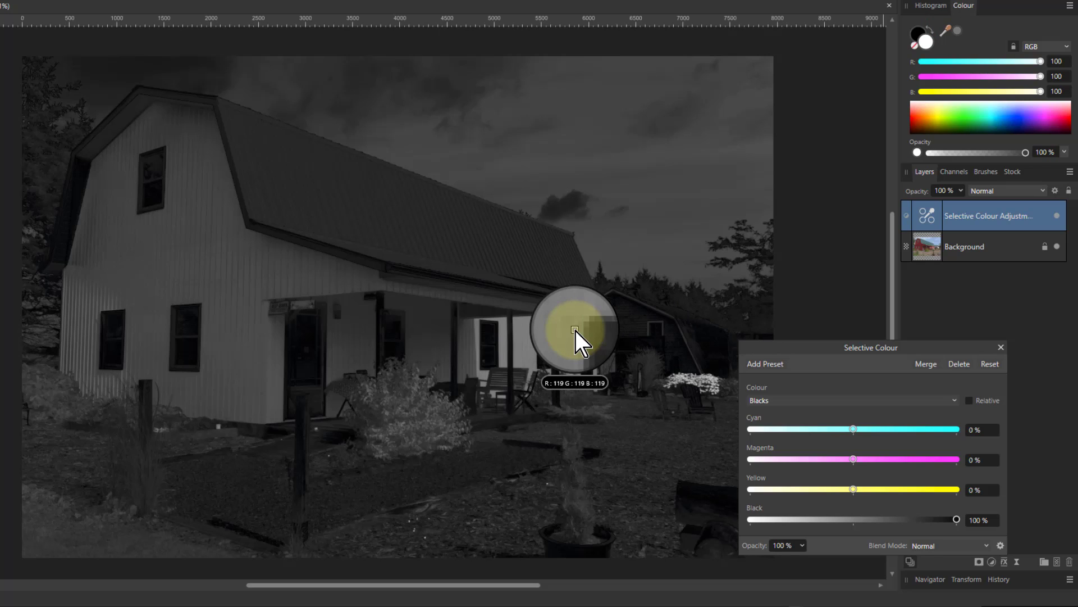
pyautogui.moveTo(575, 330); pyautogui.dragTo(575, 330)
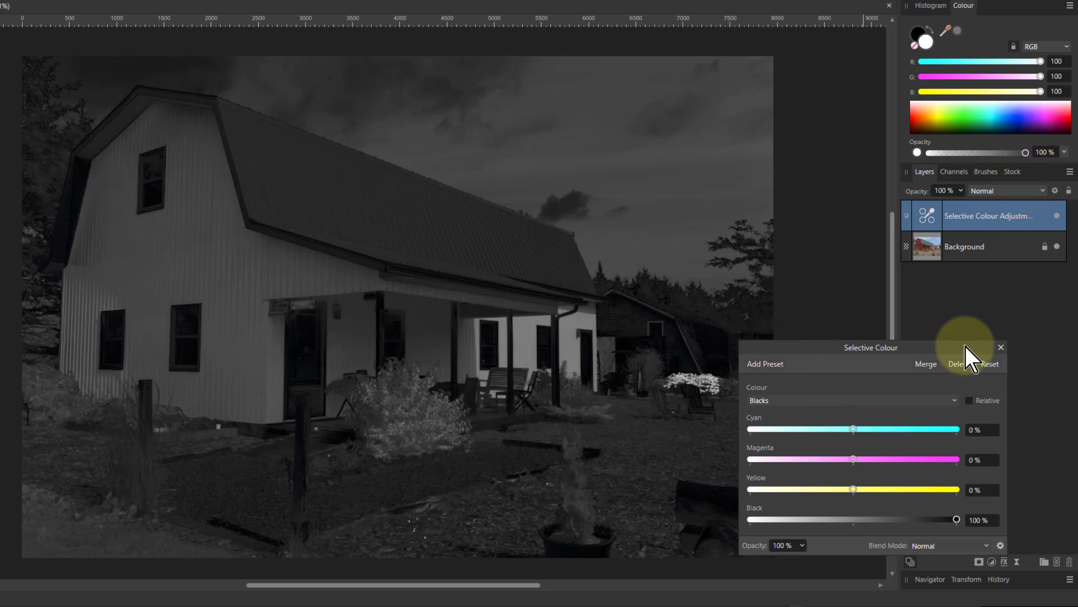
# Step: Add a Levels adjustment layer with its White Level lowered from 100% to 51%
pyautogui.click(999, 348)
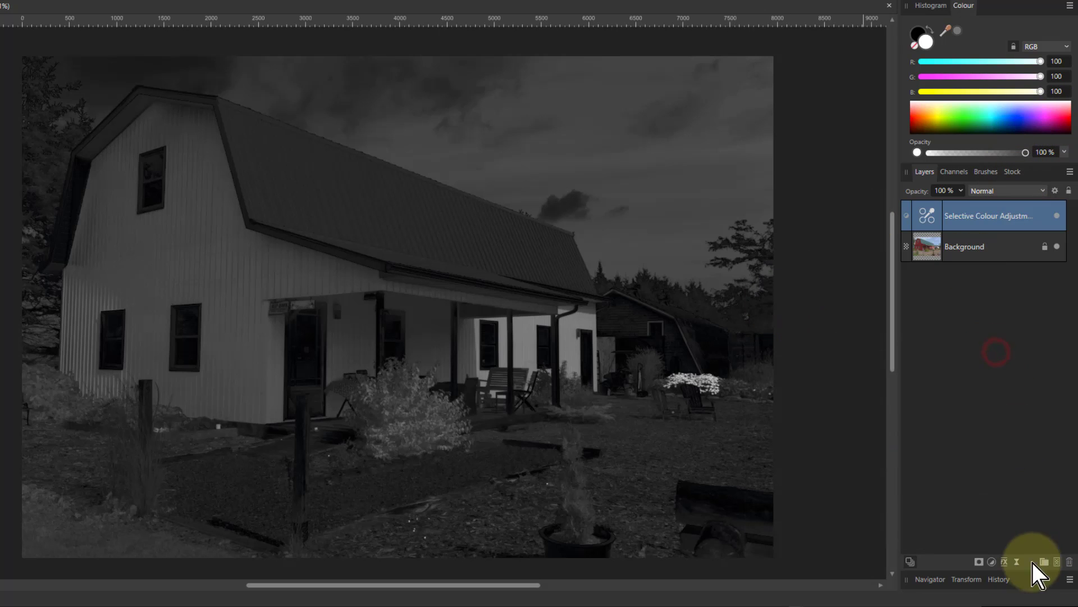
pyautogui.click(993, 563)
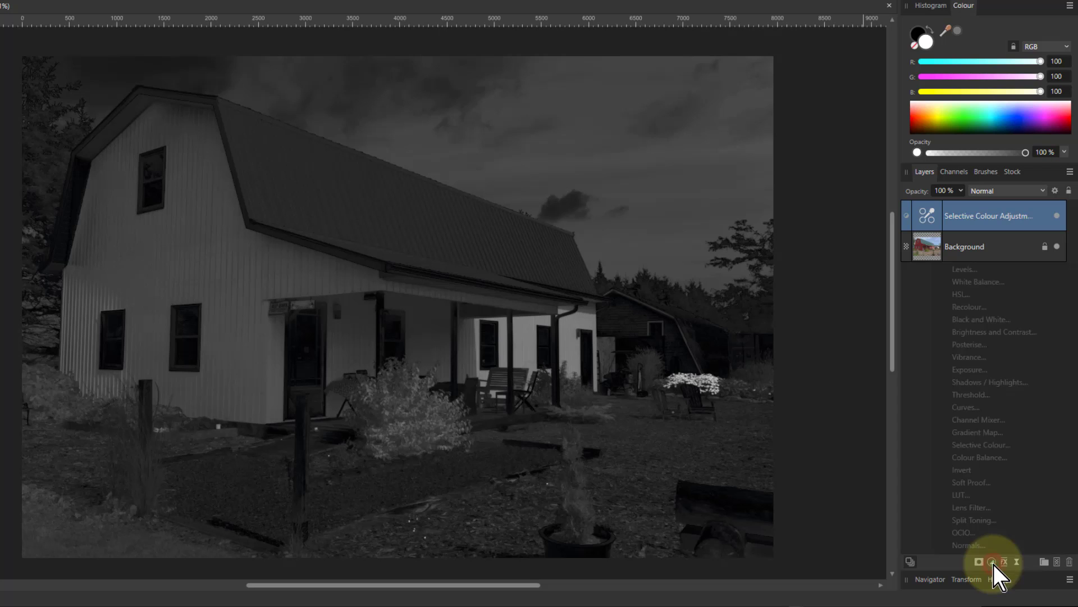
pyautogui.click(973, 267)
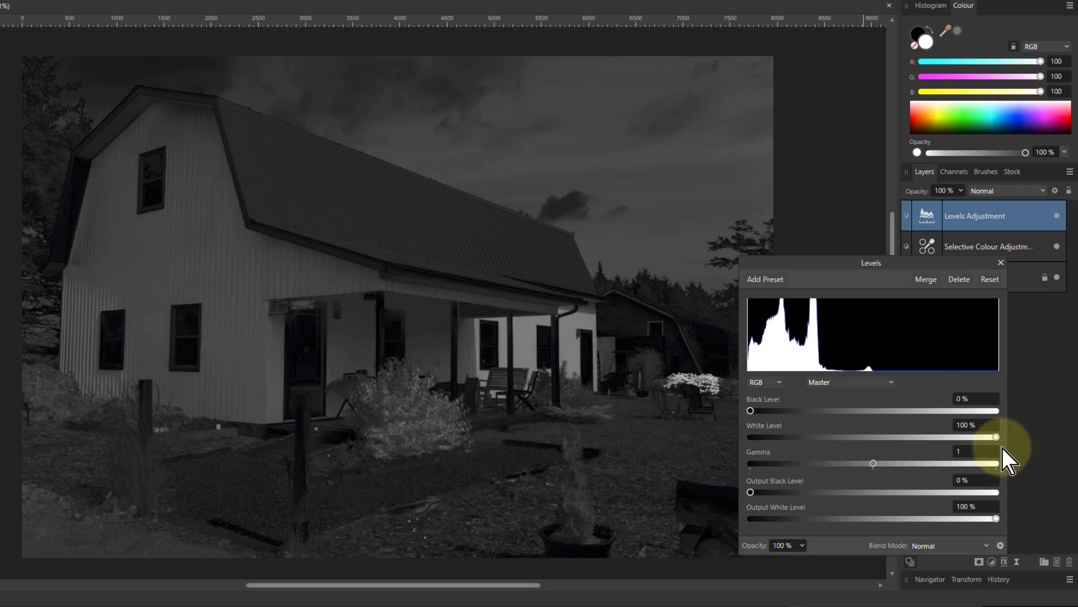
pyautogui.moveTo(997, 436); pyautogui.dragTo(876, 437)
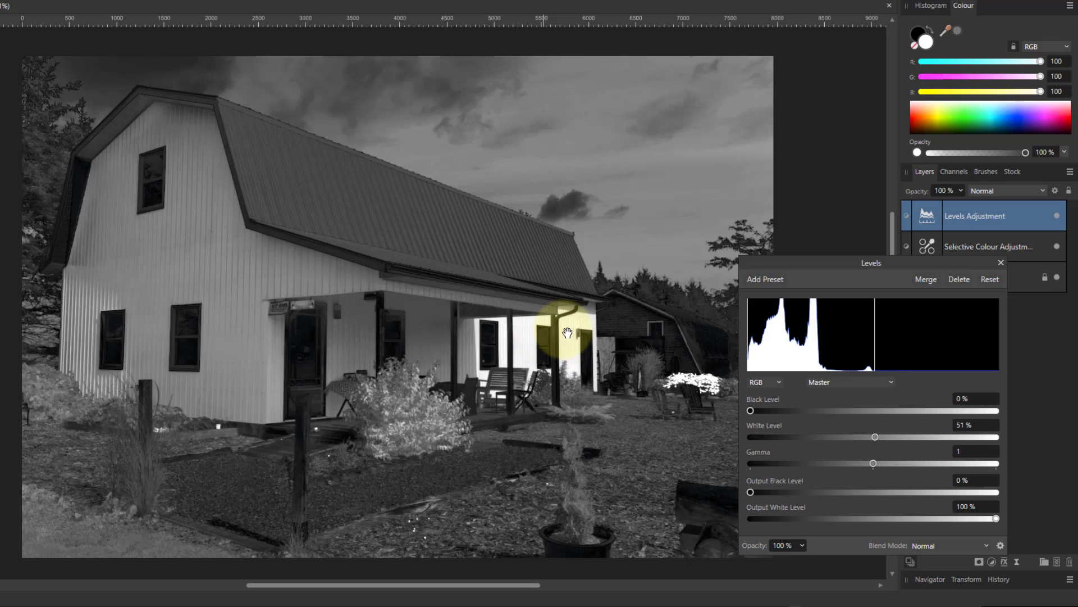
pyautogui.click(1001, 262)
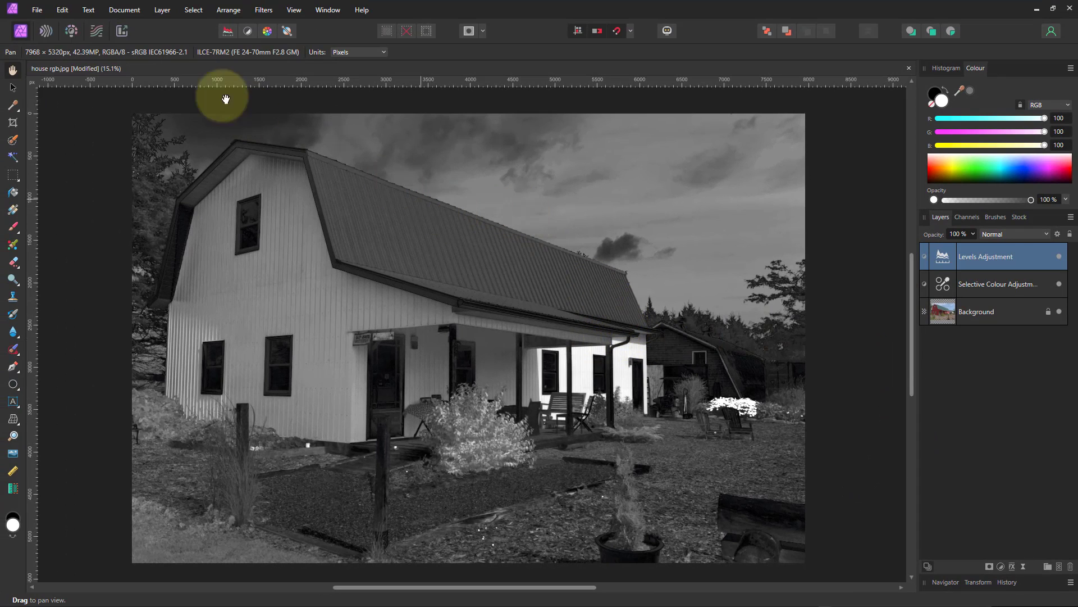
# Step: Merge Visible into a new Pixel layer and rasterise it to a Mask layer
pyautogui.click(163, 11)
pyautogui.click(188, 407)
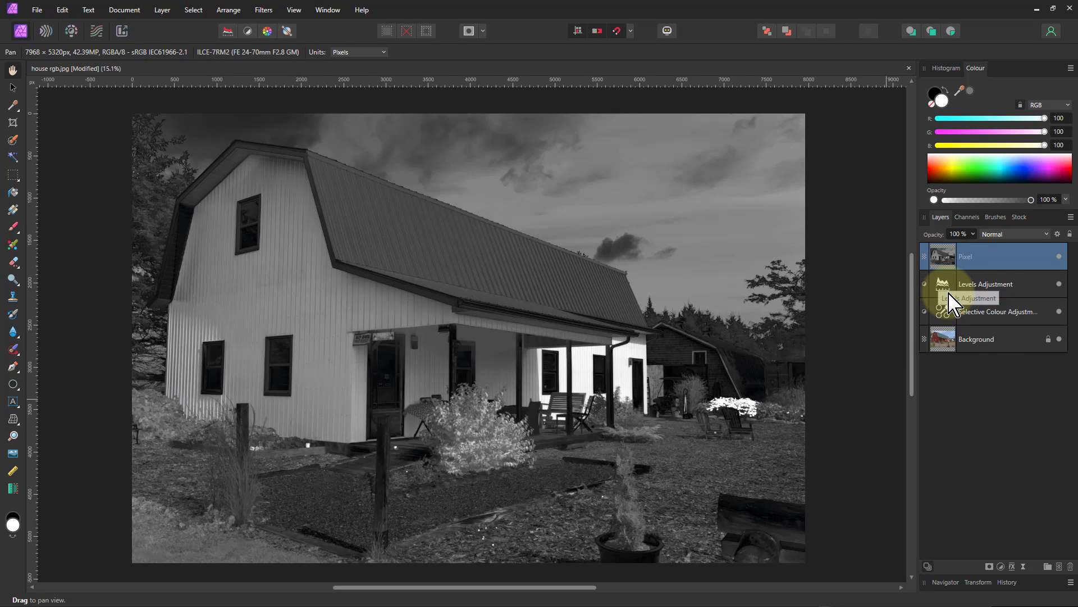
pyautogui.rightClick(950, 260)
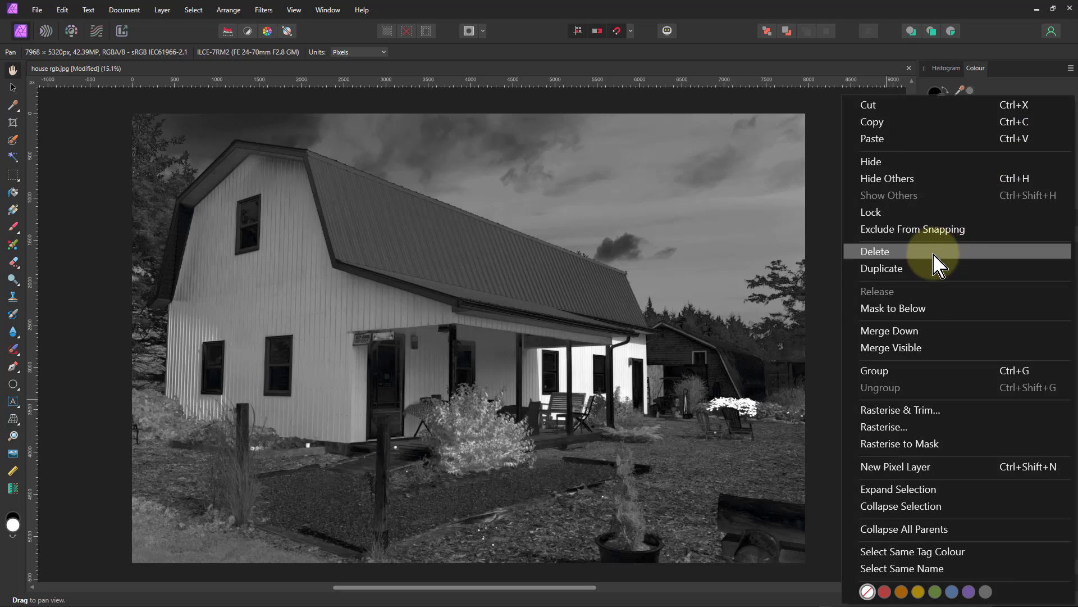
pyautogui.click(899, 444)
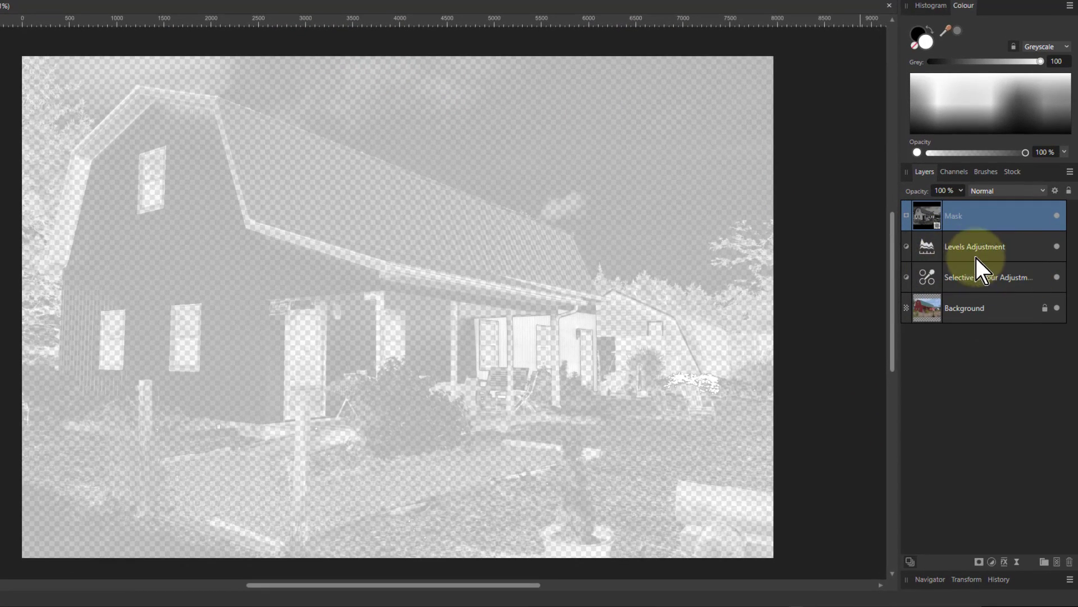
# Step: Hide the Levels adjustment layer's effect
pyautogui.doubleClick(930, 247)
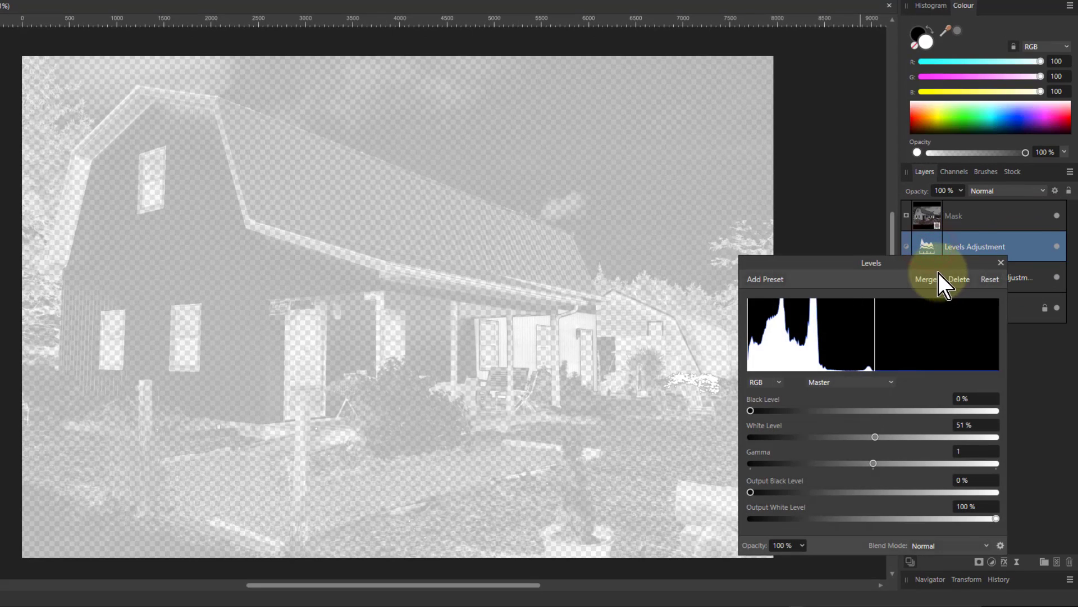
pyautogui.click(1000, 258)
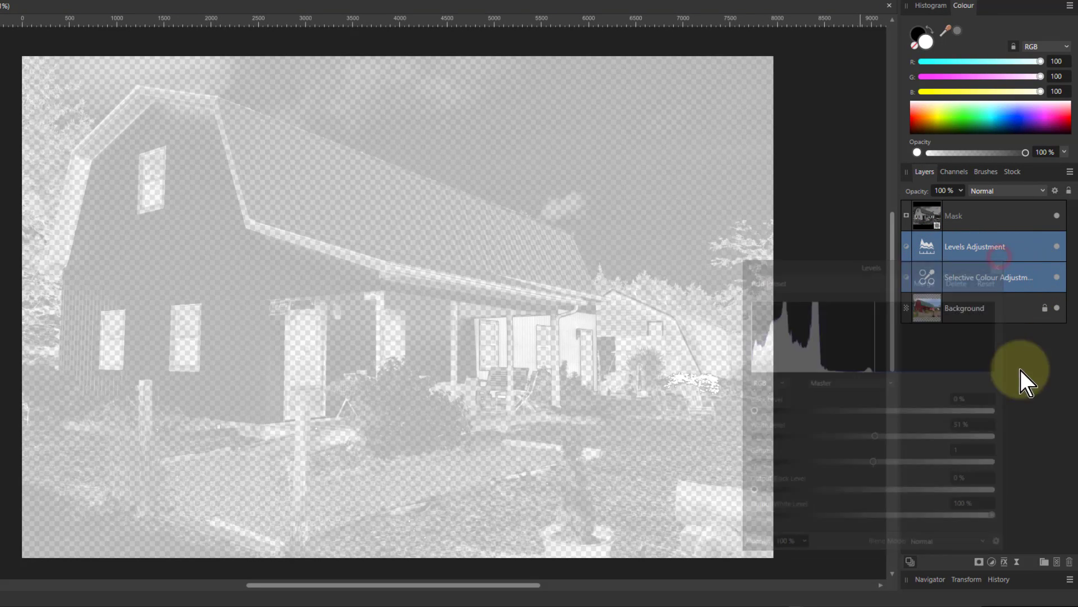
pyautogui.click(1058, 246)
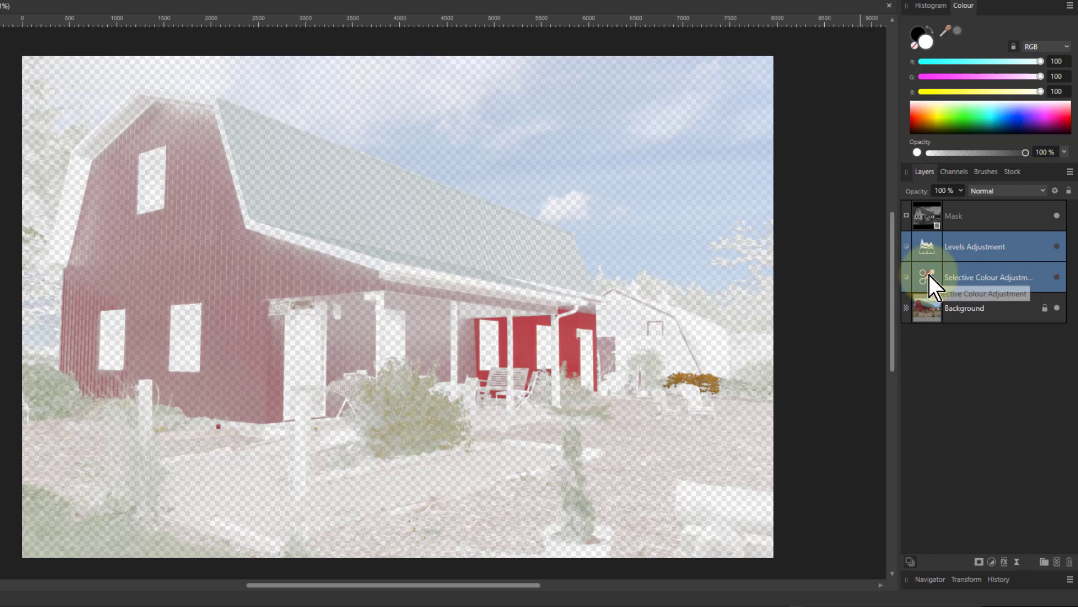
# Step: Move the Levels and Selective Colour adjustment layers beneath the Background photo
pyautogui.moveTo(930, 276); pyautogui.dragTo(935, 356)
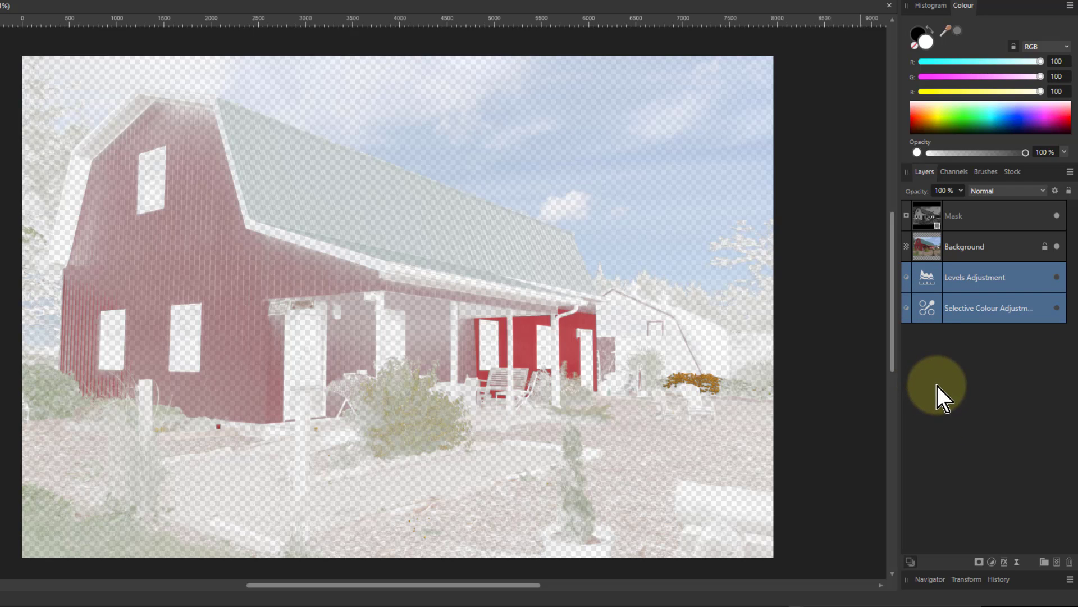
pyautogui.click(984, 349)
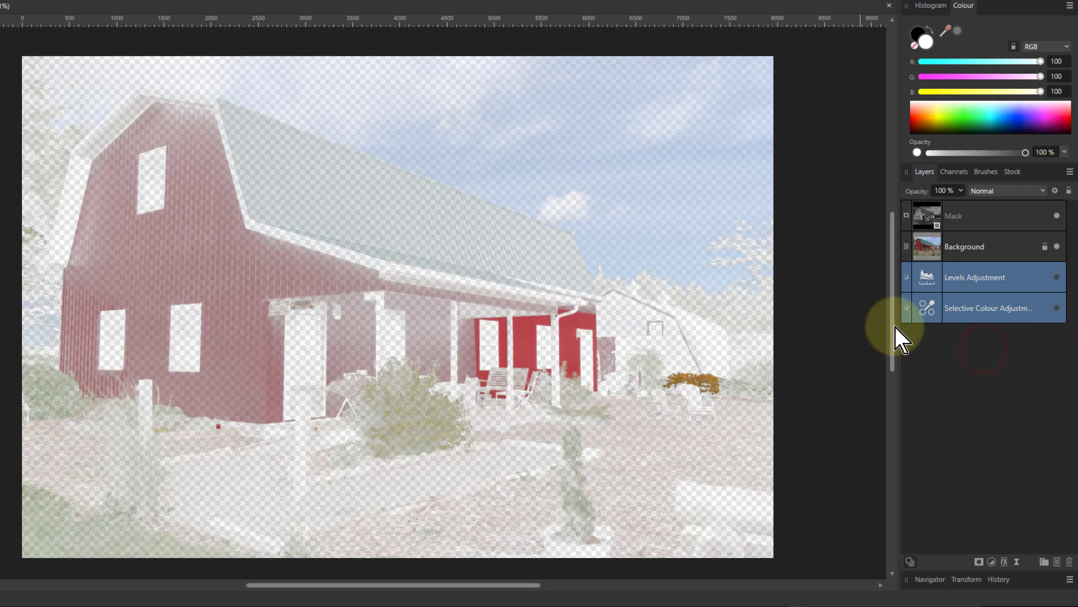
pyautogui.doubleClick(934, 278)
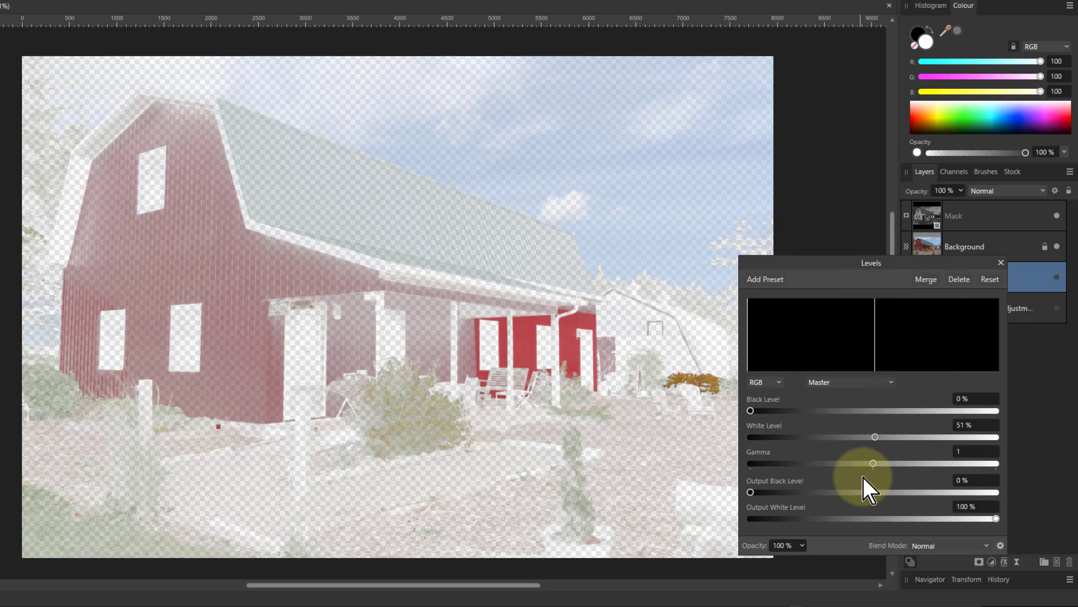
pyautogui.click(1000, 262)
pyautogui.click(982, 312)
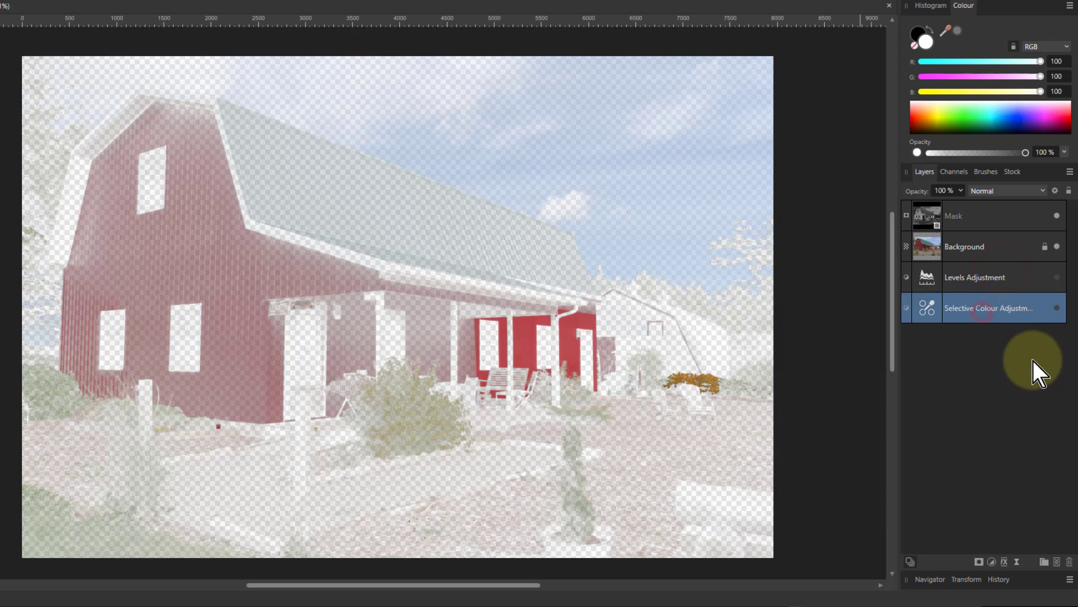
pyautogui.doubleClick(932, 306)
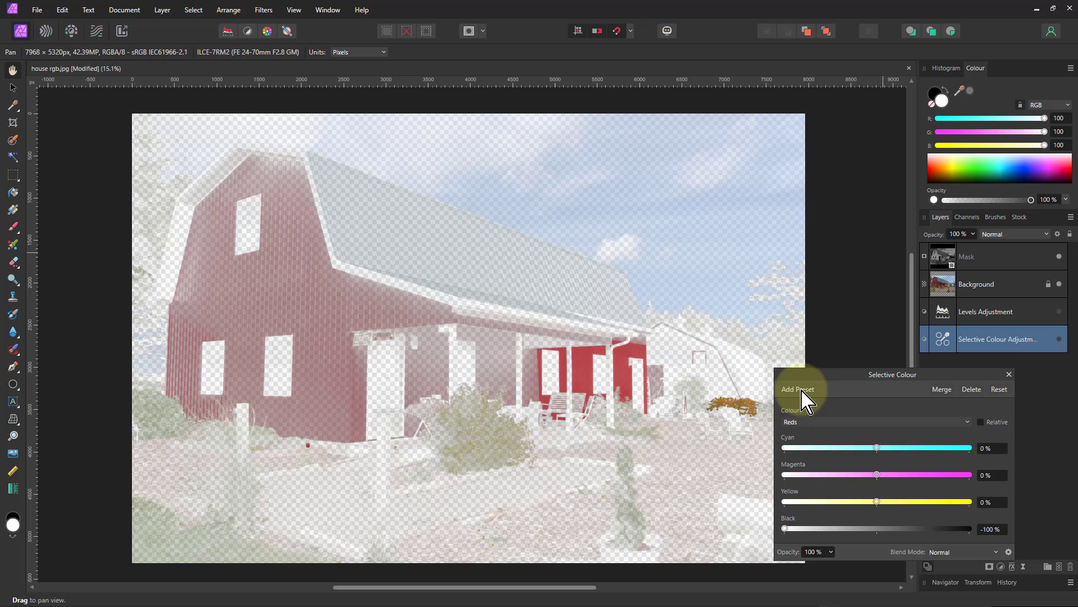
pyautogui.click(1008, 375)
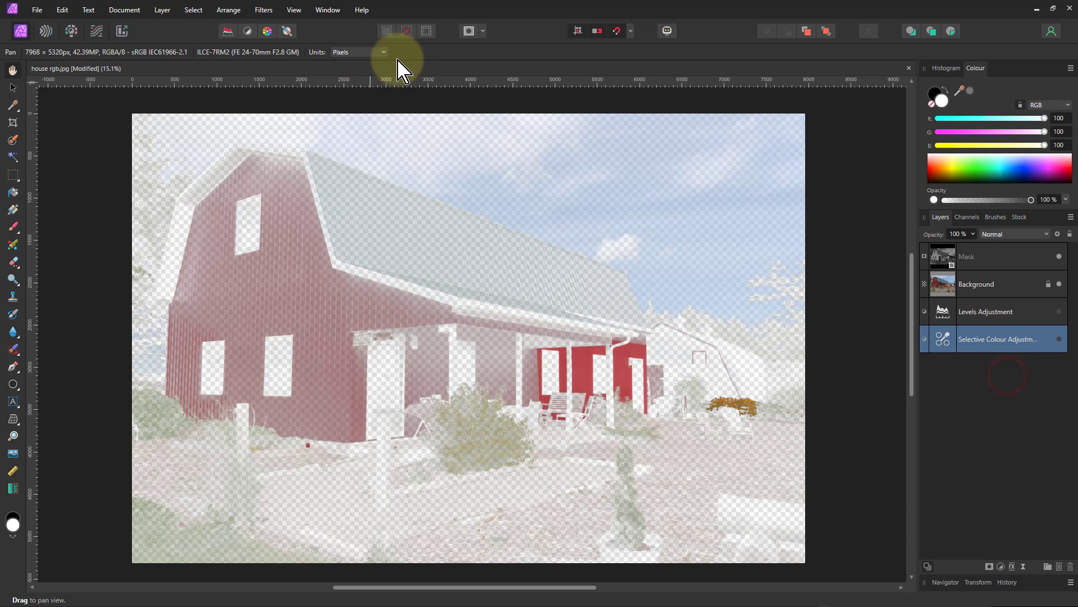
pyautogui.click(317, 10)
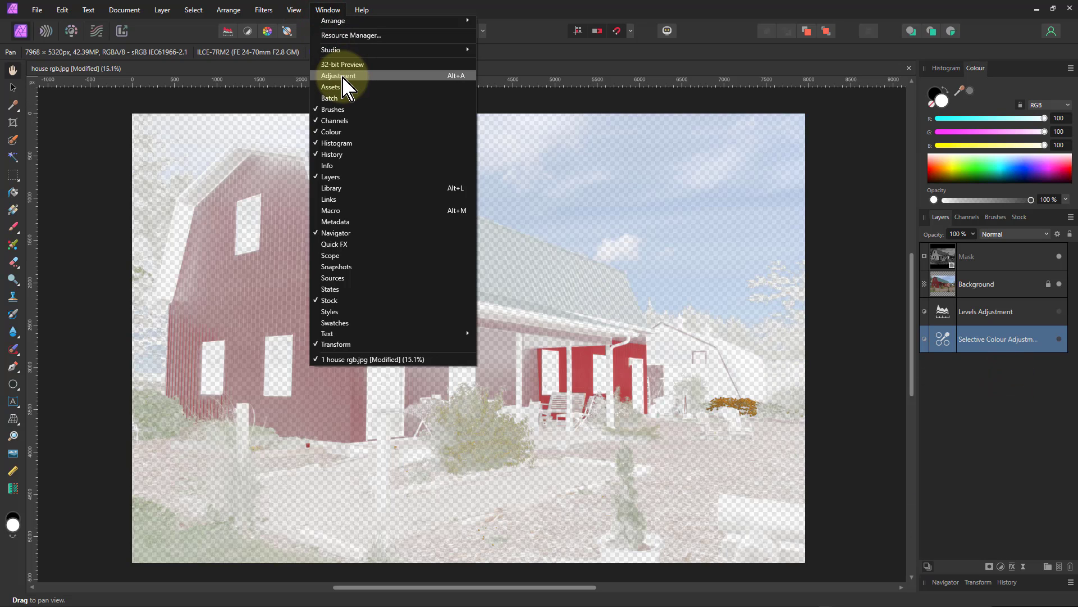
pyautogui.click(963, 416)
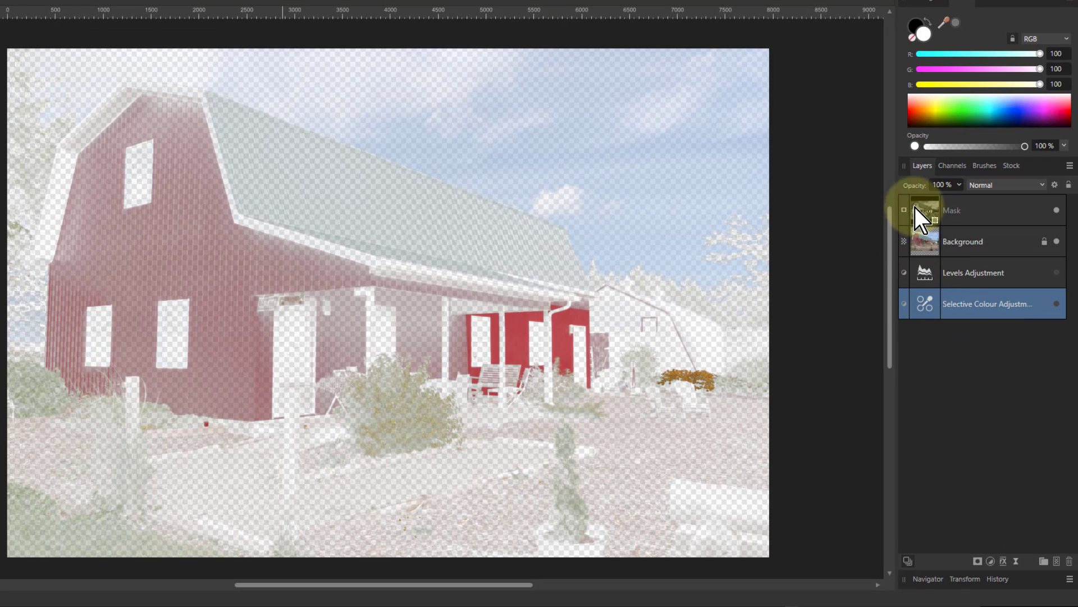
pyautogui.click(928, 209)
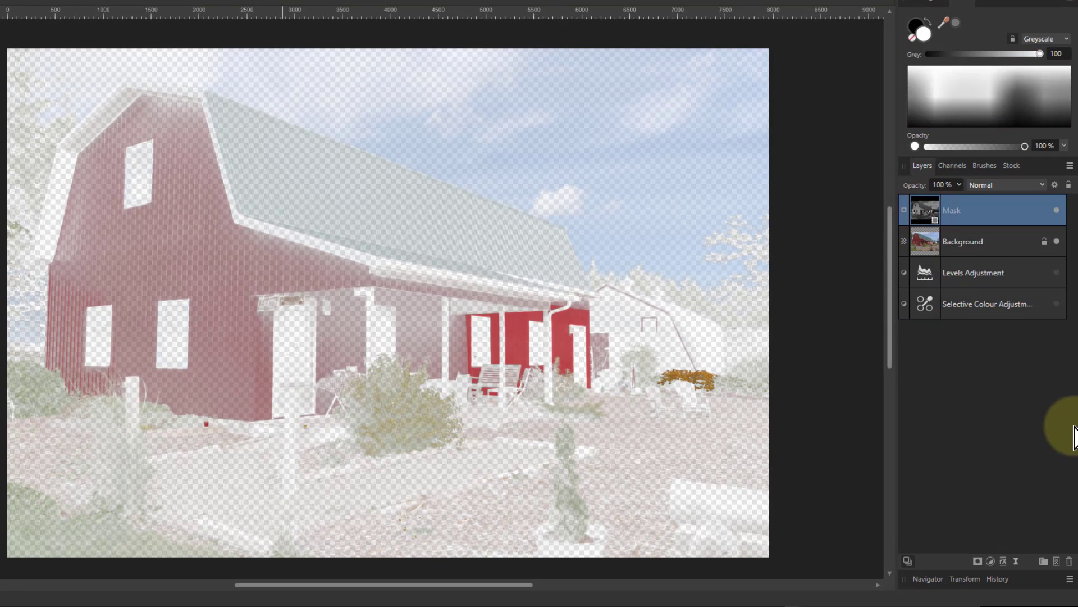
pyautogui.click(930, 237)
pyautogui.click(927, 210)
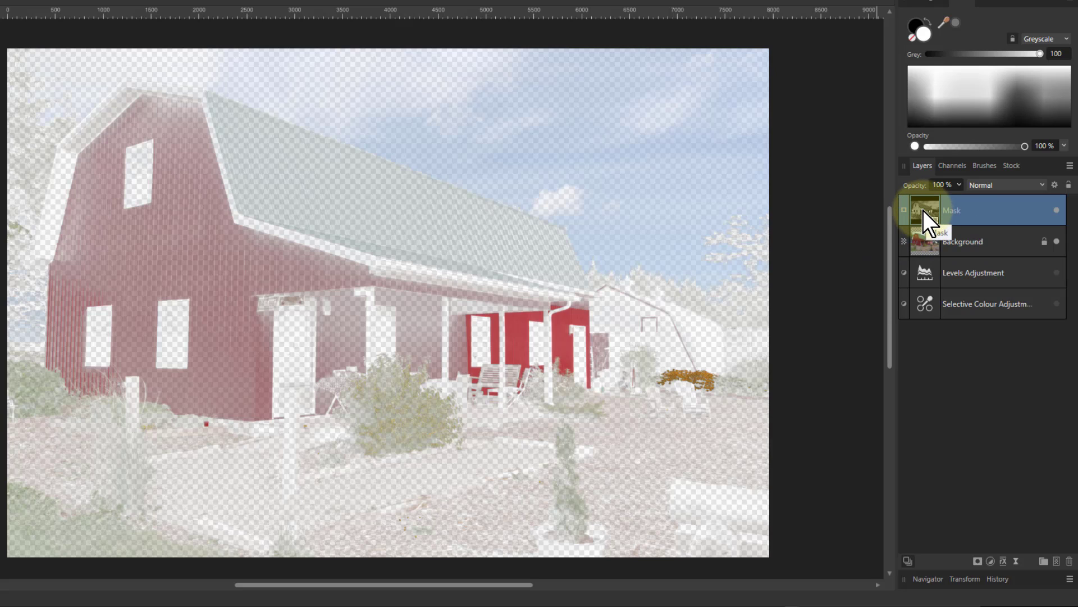
# Step: Add an HSL Shift adjustment layer at the top and hide the Mask layer
pyautogui.click(990, 560)
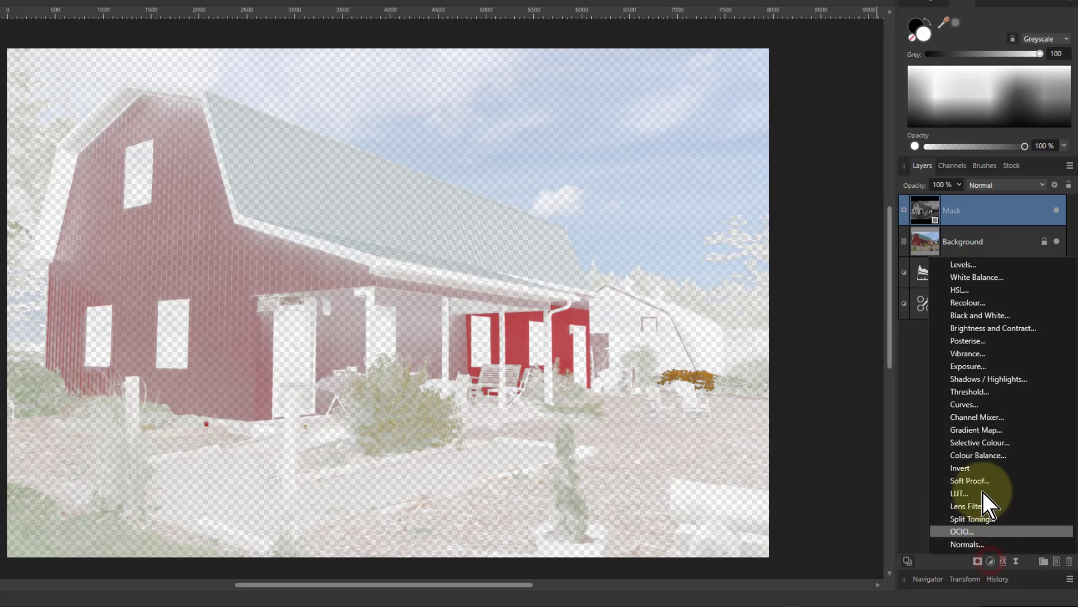
pyautogui.click(960, 290)
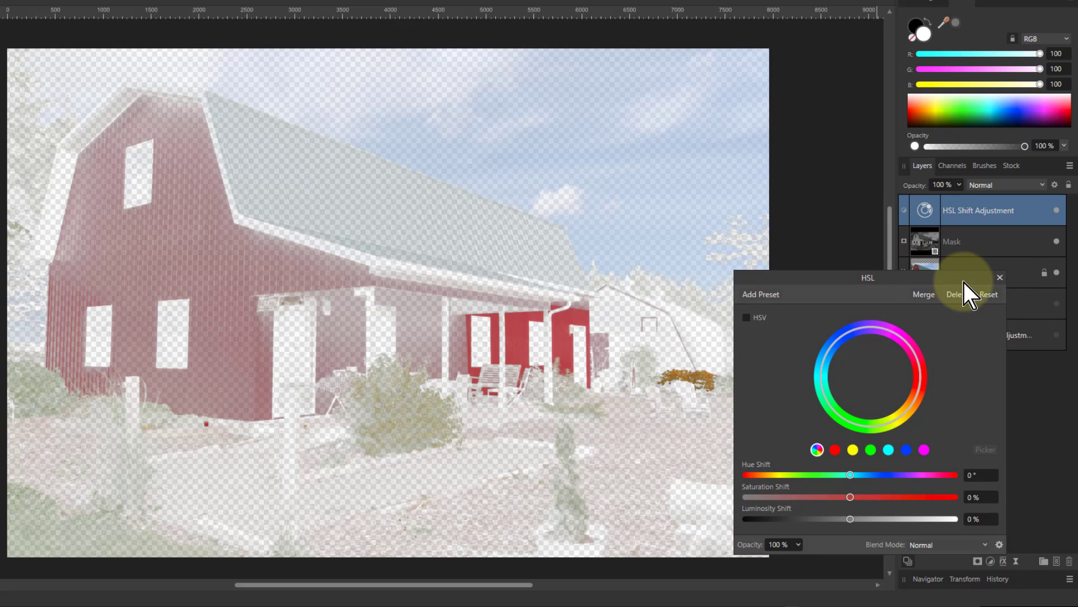
pyautogui.click(1056, 242)
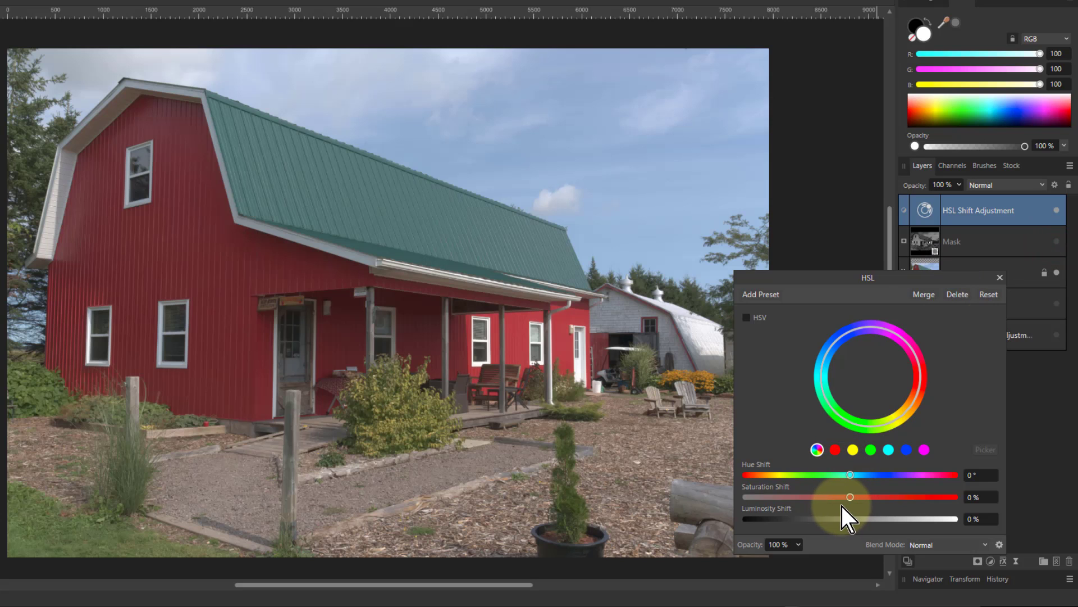
# Step: Preview the Saturation and Luminosity shifts, then reset them to 0%
pyautogui.moveTo(852, 500)
pyautogui.mouseDown()
pyautogui.moveTo(733, 500)
pyautogui.moveTo(979, 498)
pyautogui.moveTo(801, 500)
pyautogui.moveTo(964, 495)
pyautogui.moveTo(838, 496)
pyautogui.mouseUp()
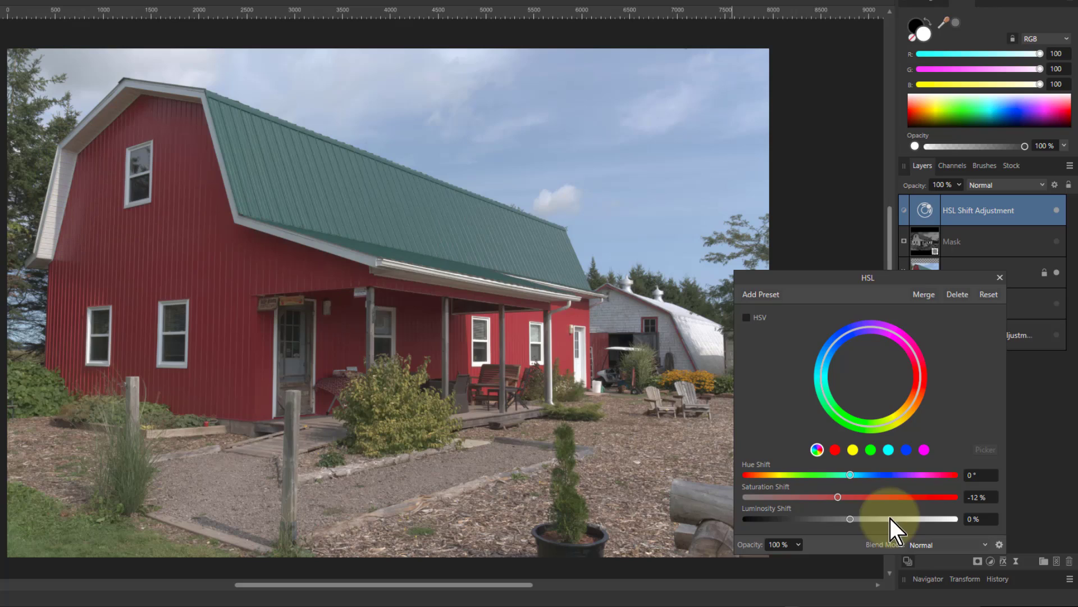
pyautogui.moveTo(837, 497); pyautogui.dragTo(915, 530)
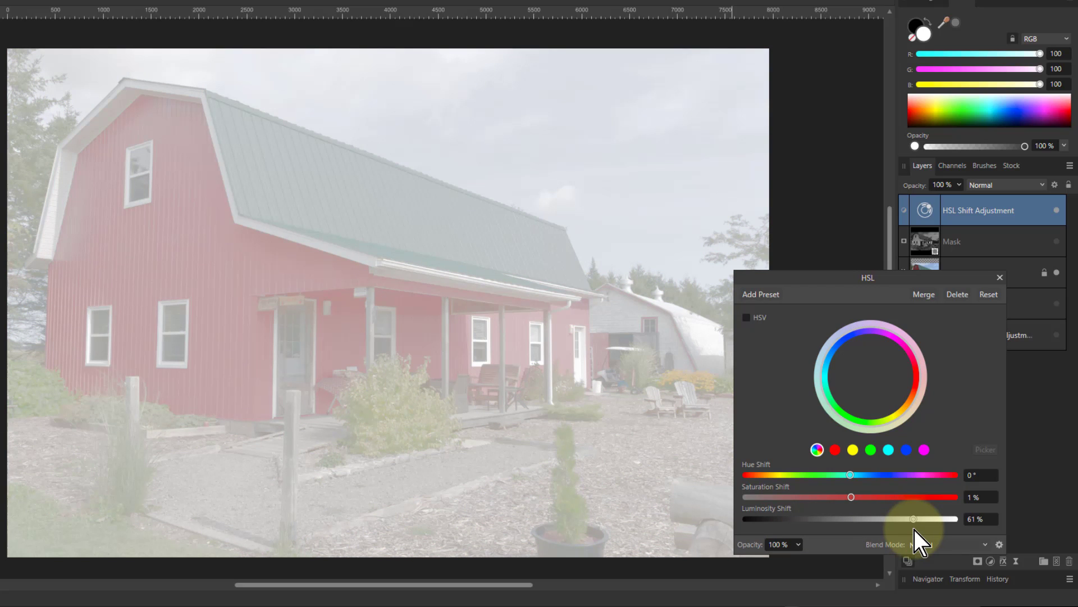
pyautogui.moveTo(915, 522); pyautogui.dragTo(916, 520)
pyautogui.doubleClick(915, 520)
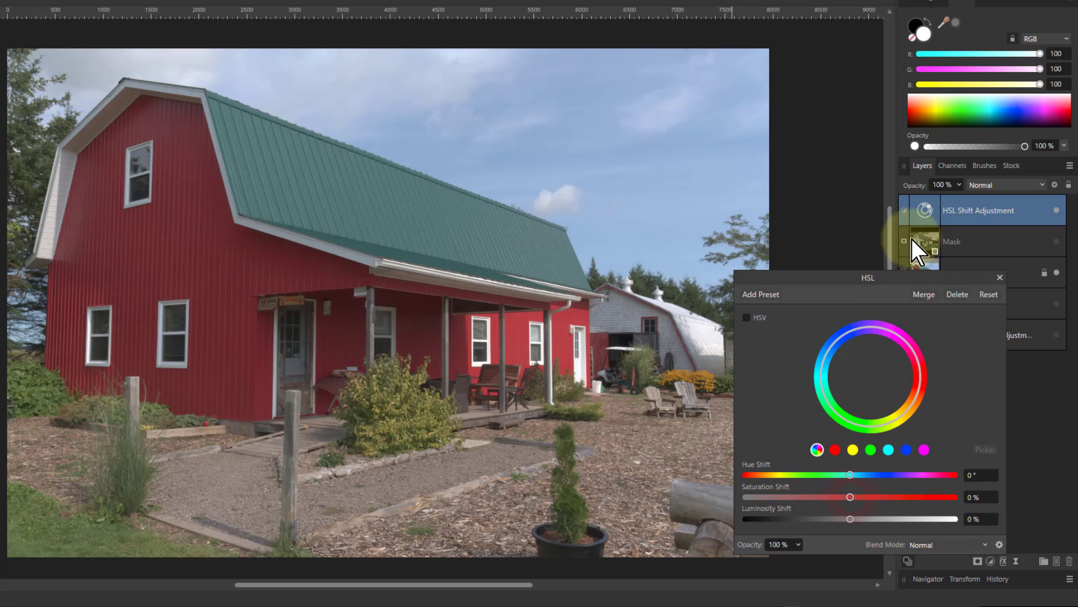
# Step: Show the Mask layer again and nest it inside the HSL Shift Adjustment
pyautogui.click(1056, 242)
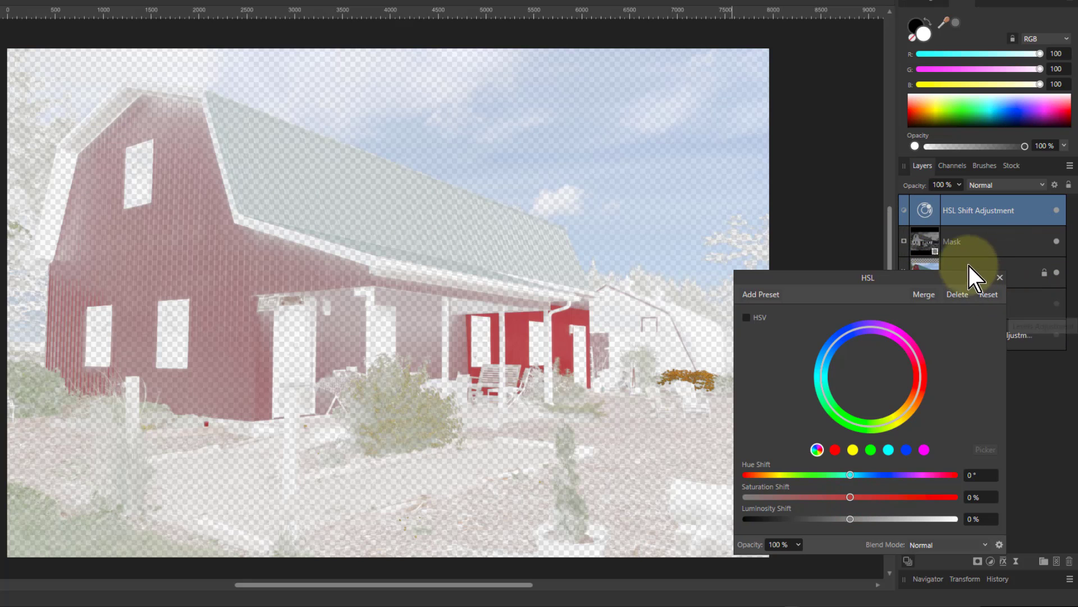
pyautogui.moveTo(931, 245); pyautogui.dragTo(931, 212)
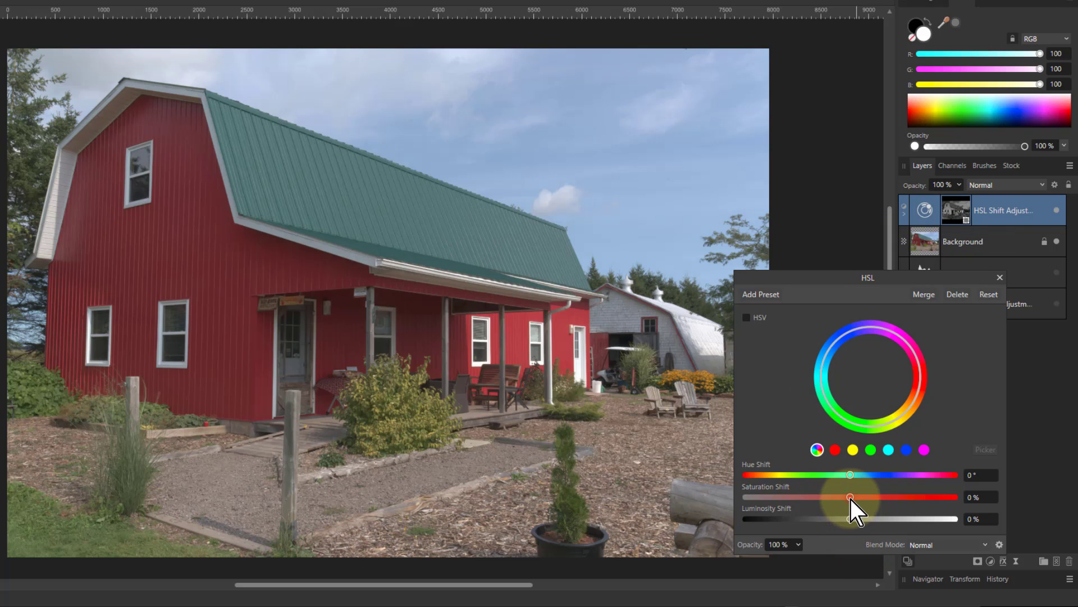
pyautogui.moveTo(850, 498); pyautogui.dragTo(980, 494)
pyautogui.moveTo(894, 493); pyautogui.dragTo(811, 489)
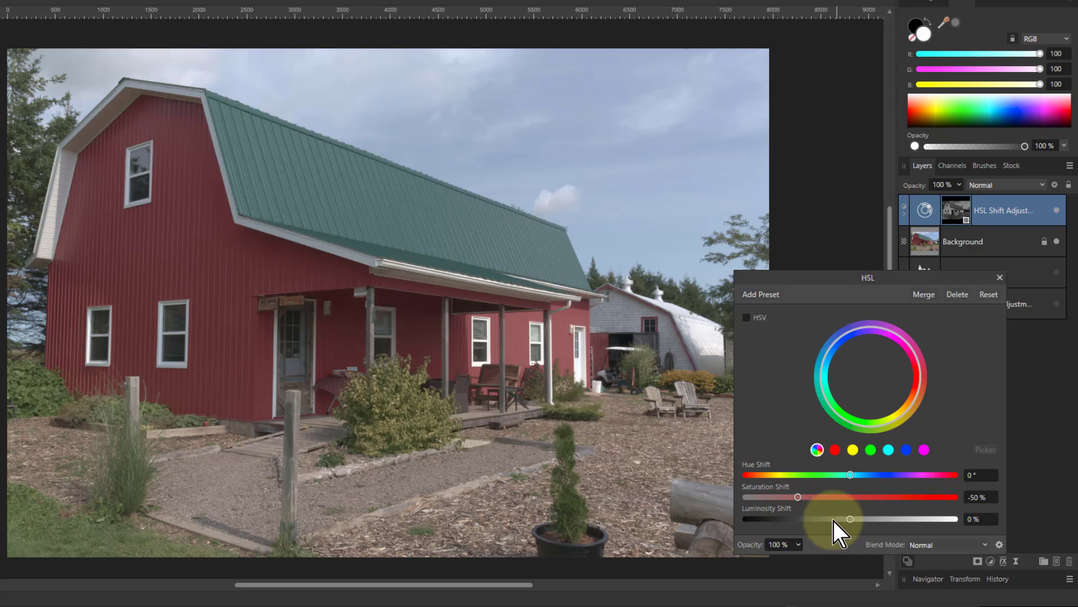
pyautogui.doubleClick(798, 499)
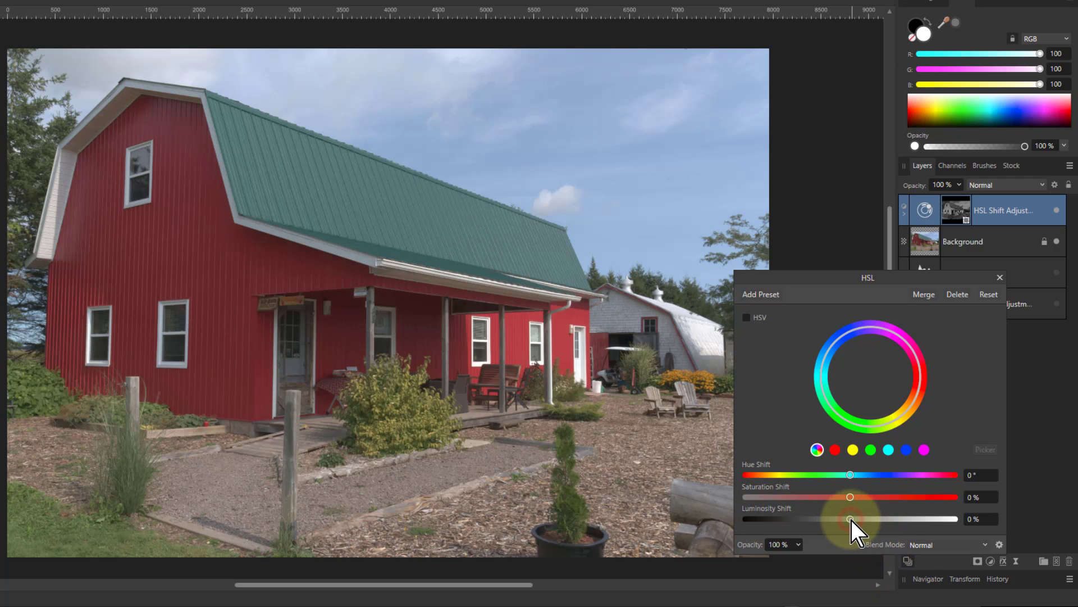
pyautogui.moveTo(851, 520); pyautogui.dragTo(778, 524)
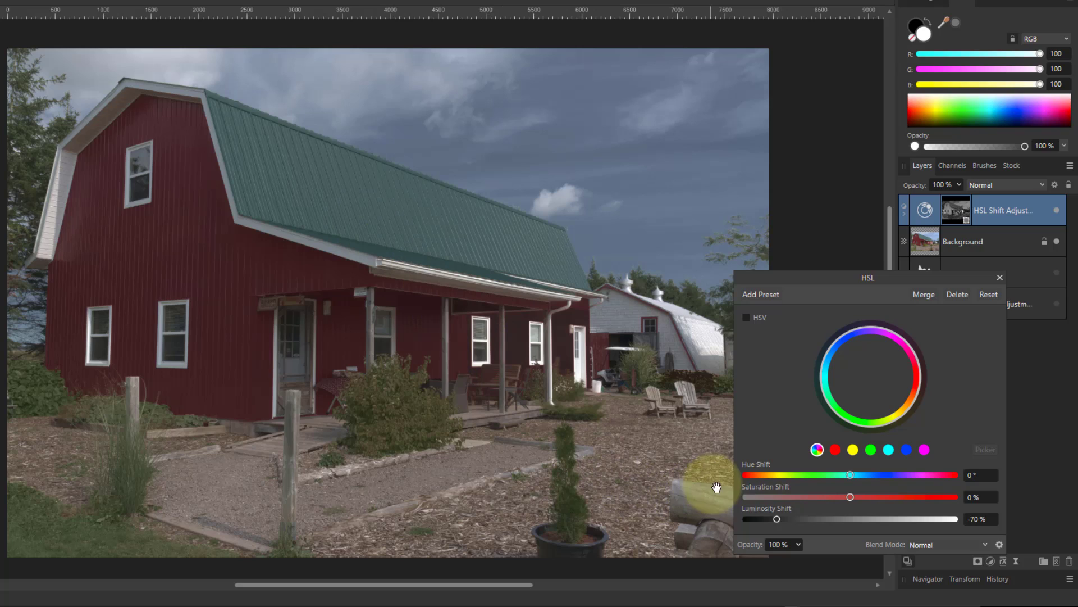
pyautogui.moveTo(768, 519); pyautogui.dragTo(943, 525)
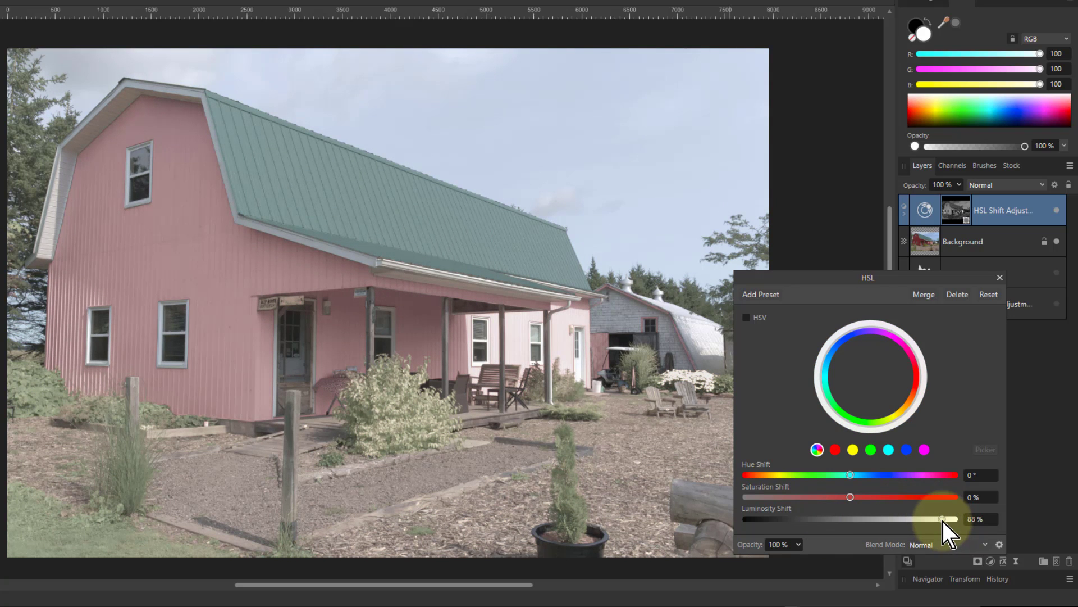
pyautogui.doubleClick(942, 520)
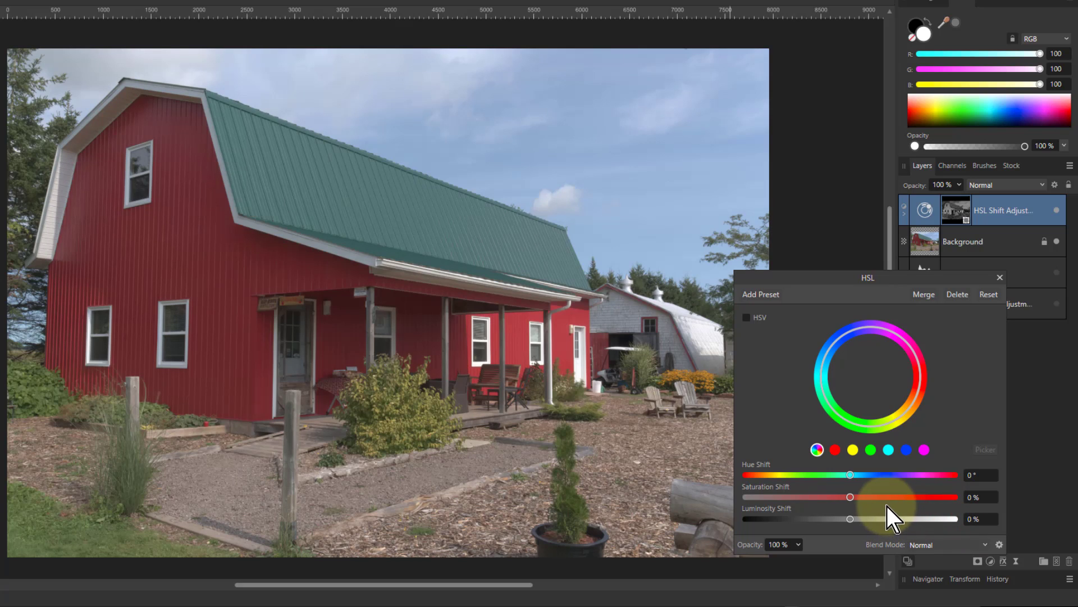